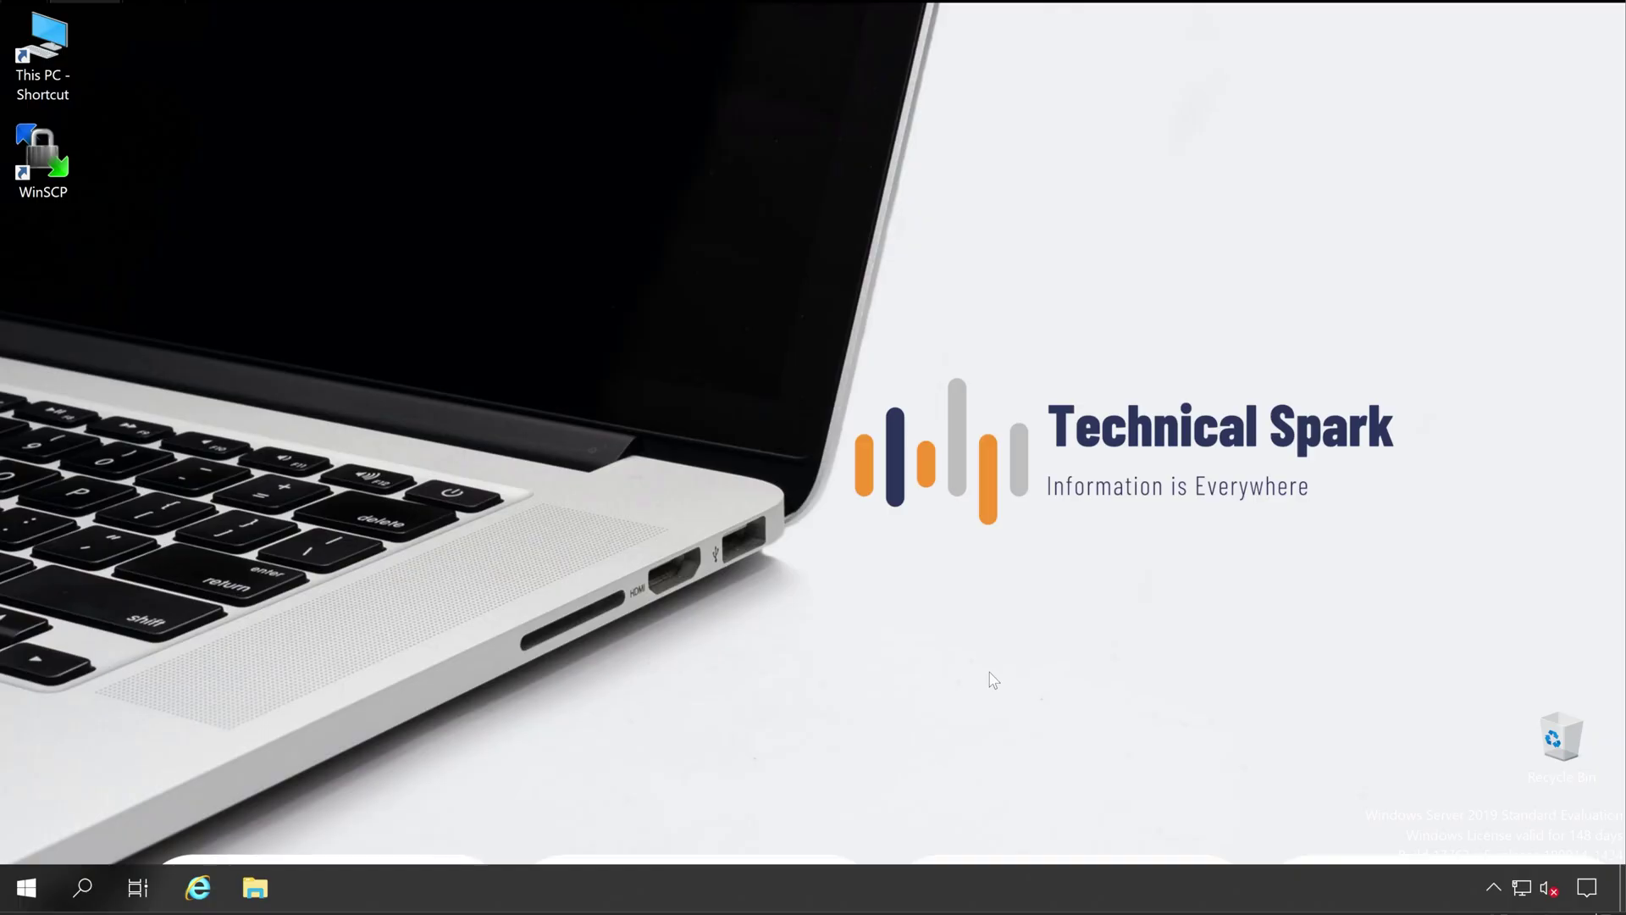
Launch Deep Security Manager from the Trend Micro folder in the Start menu
left_click(34, 886)
scroll(192, 634, "down", 5)
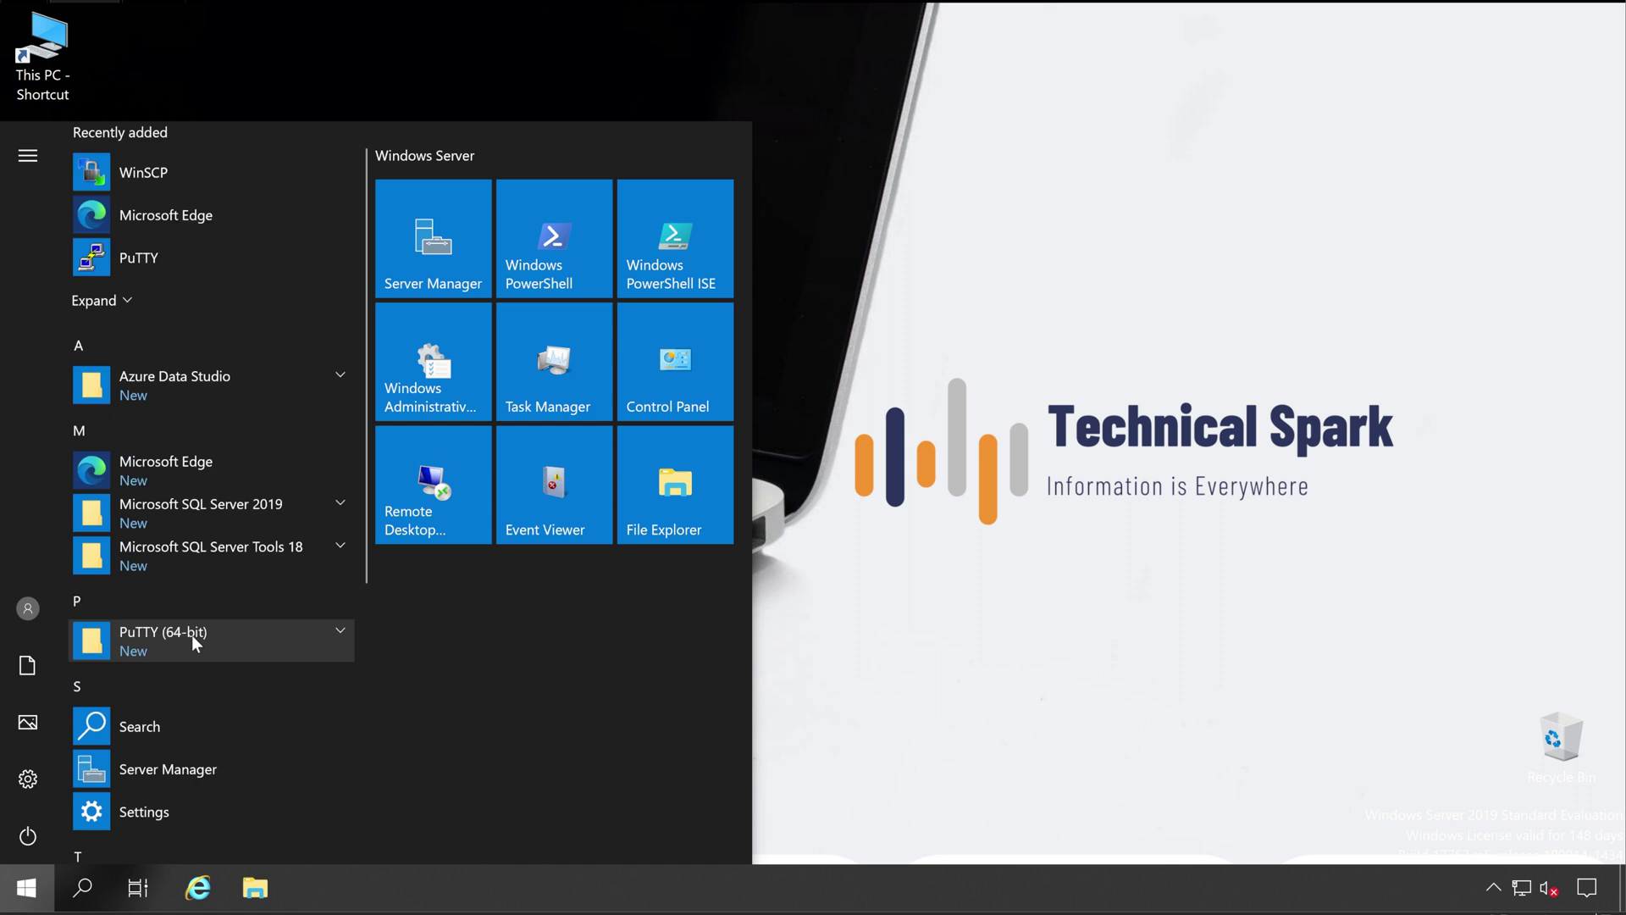
left_click(184, 474)
left_click(194, 521)
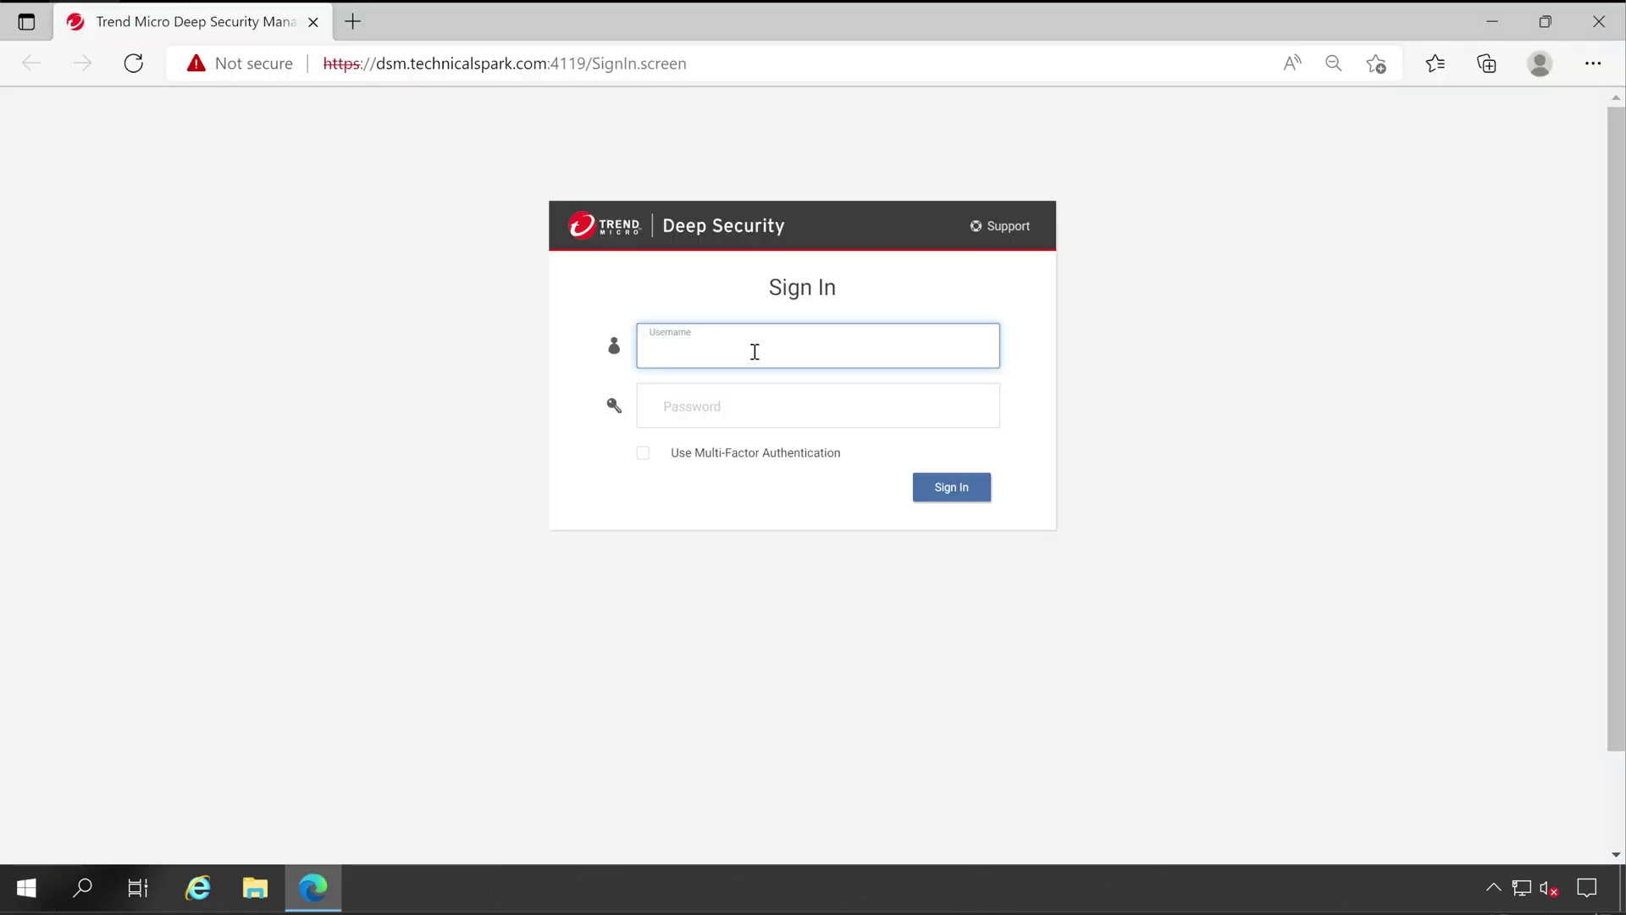
Sign in with the administrator username and password, then dismiss the Cloud One migration notice
left_click(754, 351)
type("MasterAdmin")
key("Tab")
type("********")
key("Return")
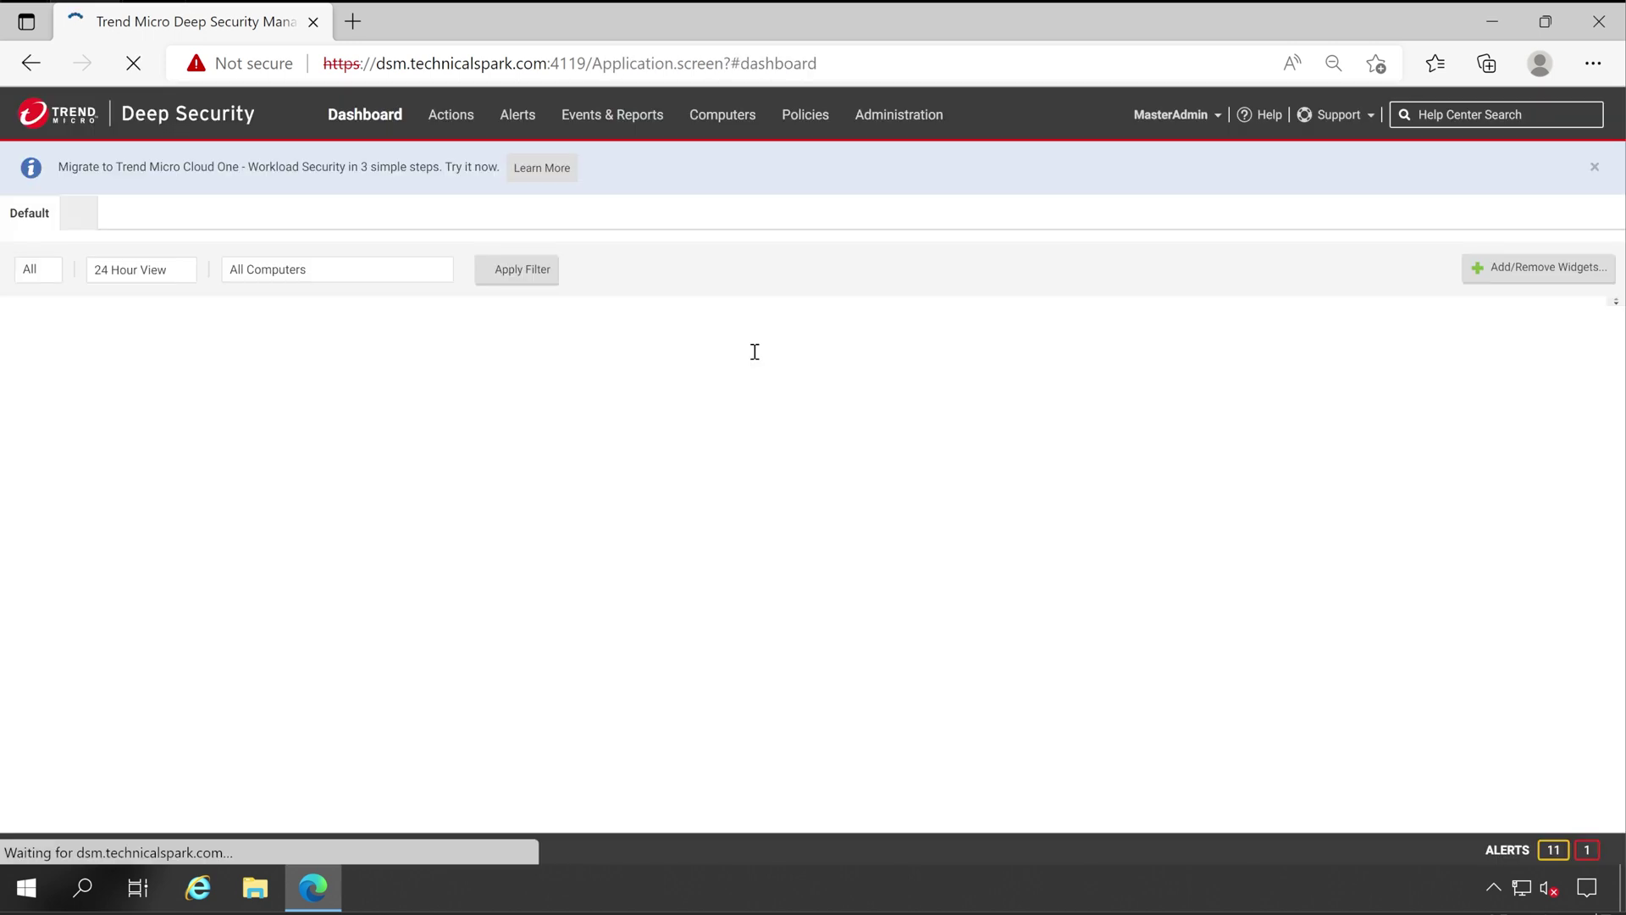
left_click(1594, 166)
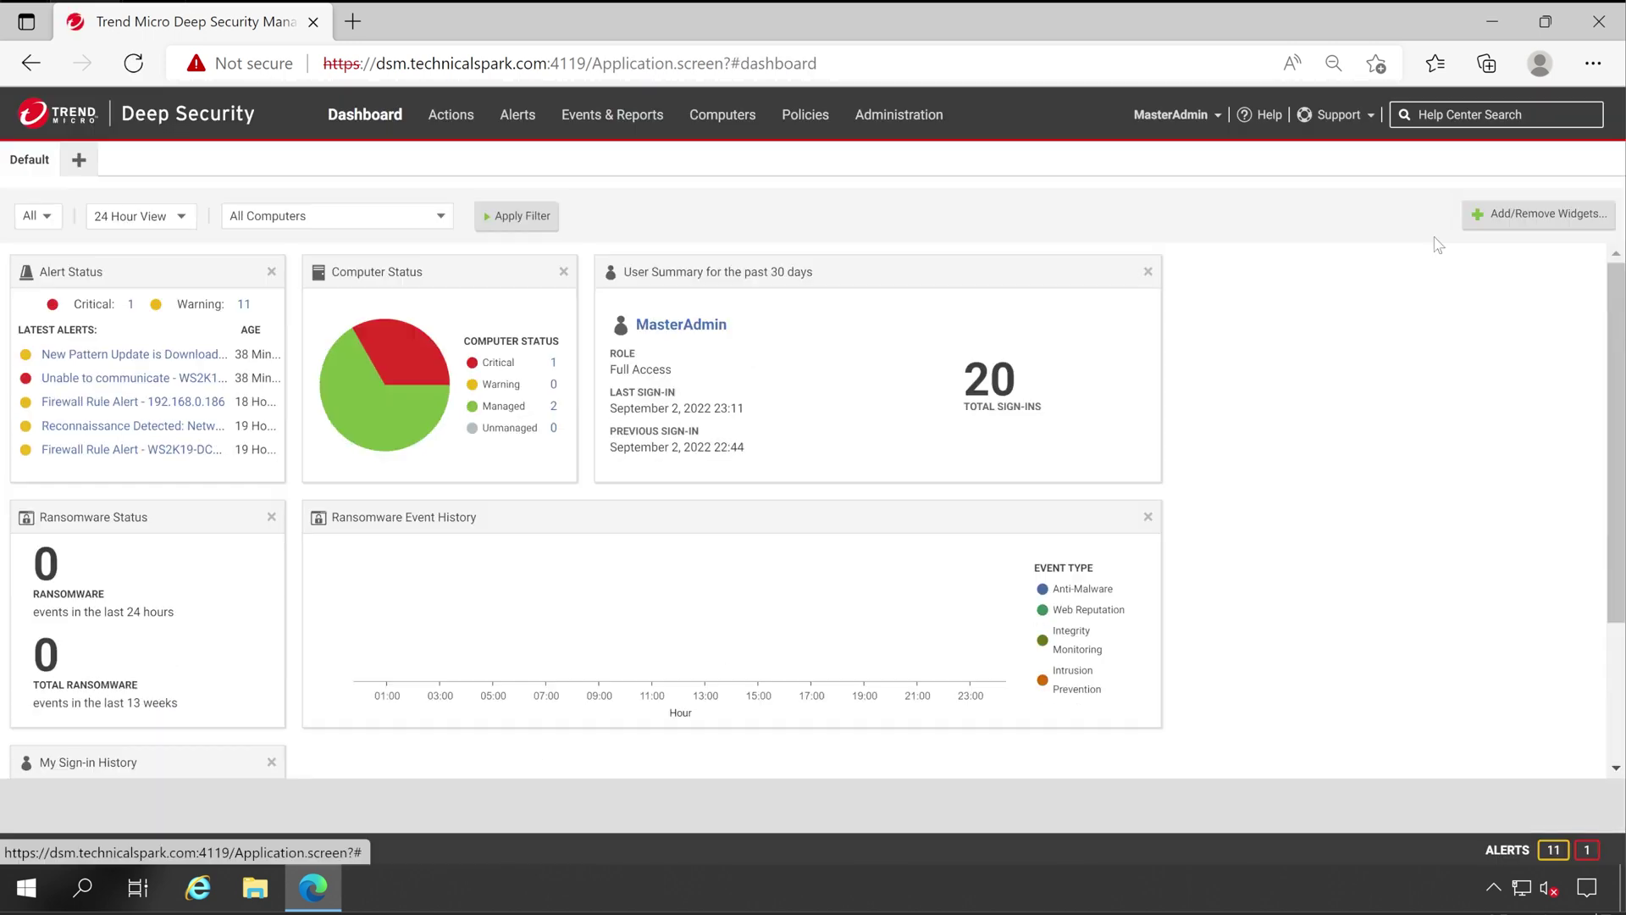
Open computer 192.168.0.186 from Computers and check its agent version, 20.0.0.5137
left_click(724, 123)
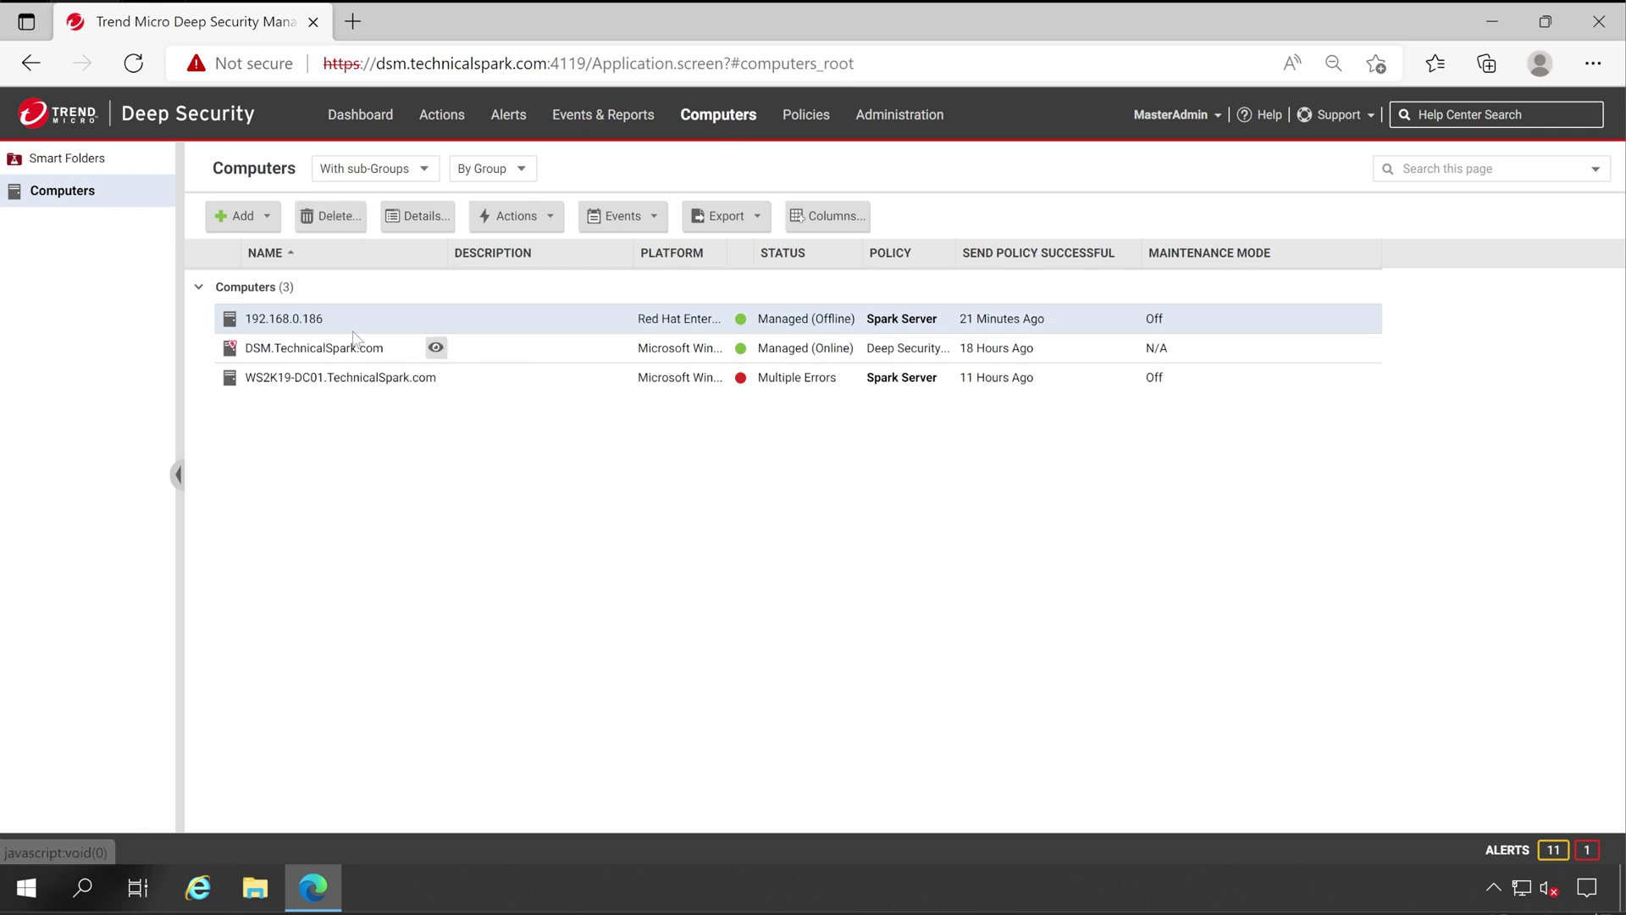
double_click(613, 330)
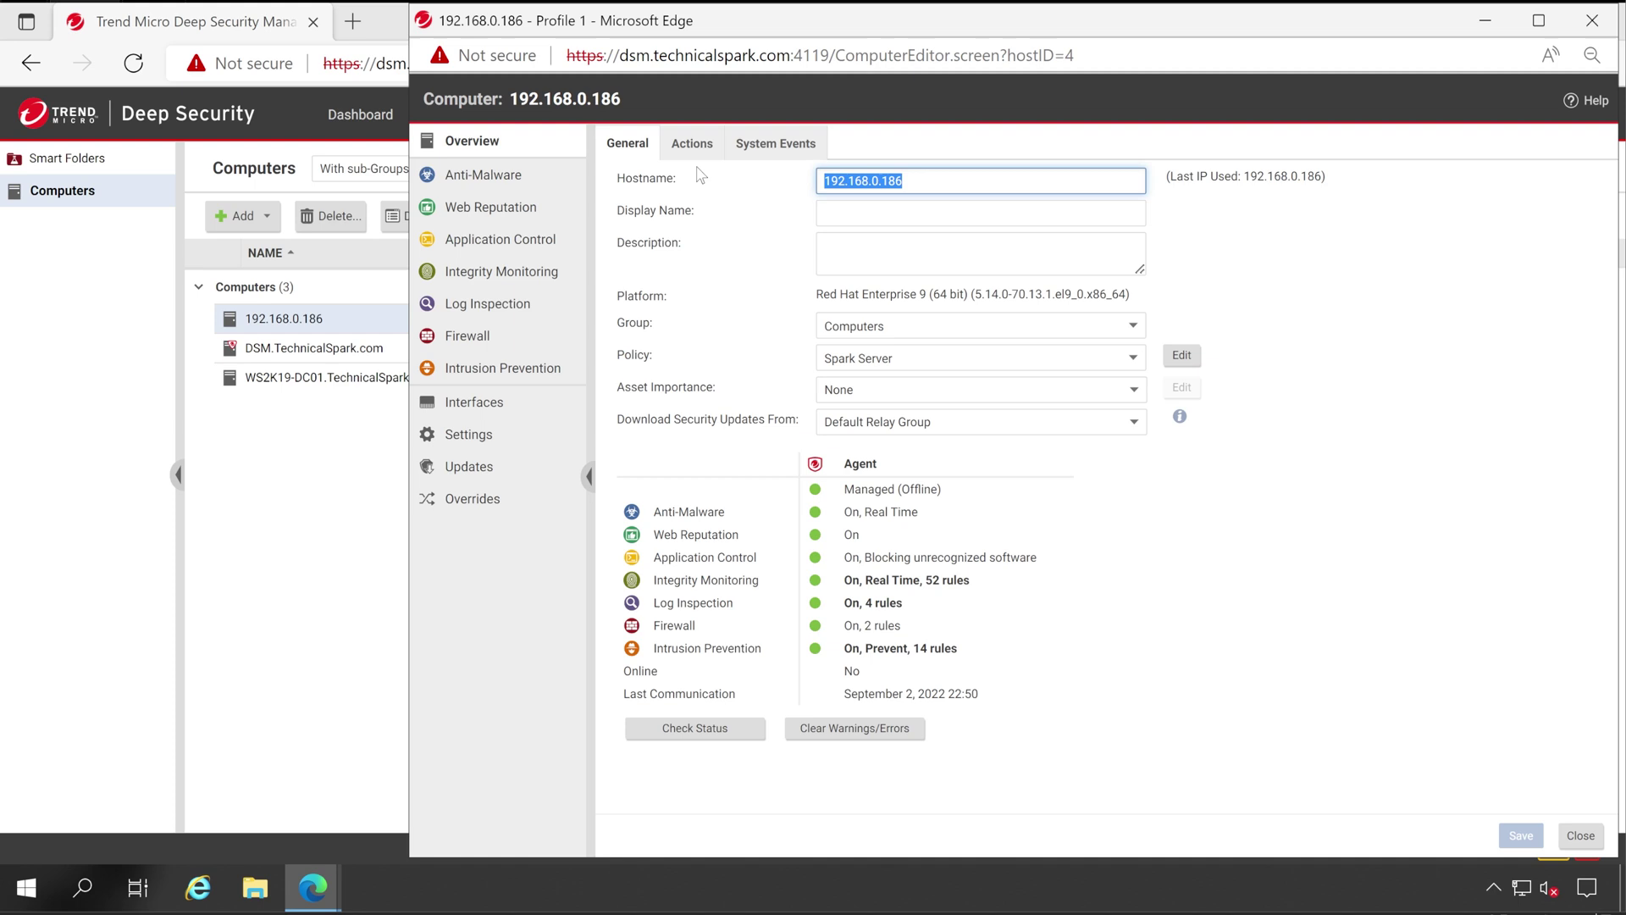
left_click(692, 143)
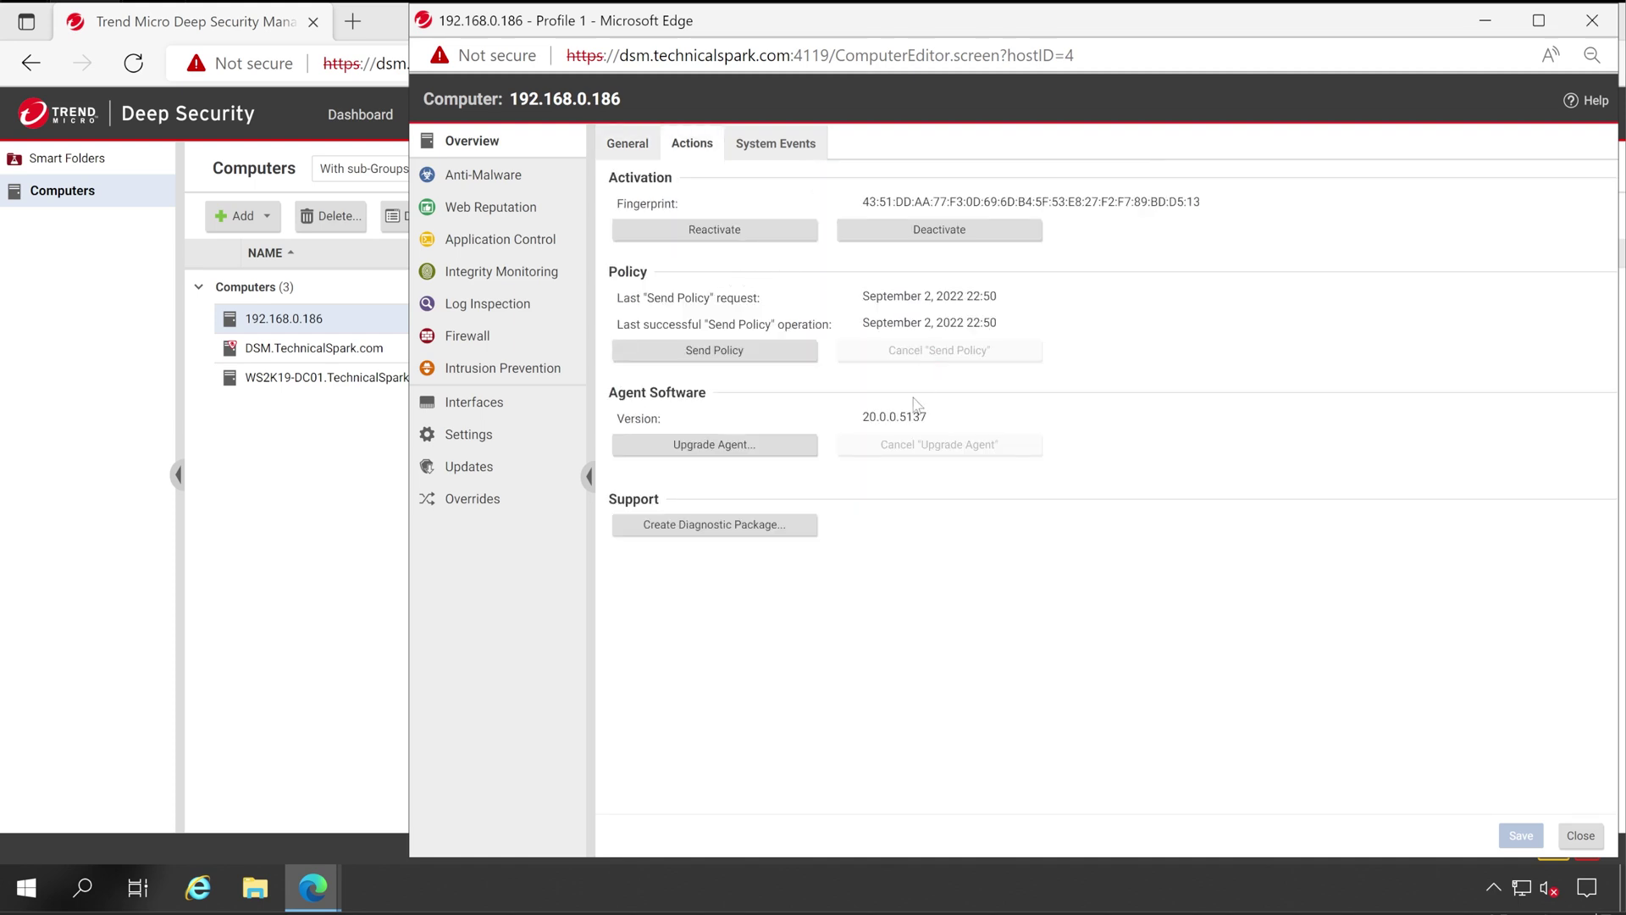
left_click_drag(862, 417, 927, 418)
left_click_drag(933, 424, 900, 419)
Close the computer details and go to Administration > Updates > Software > Local
left_click(1580, 836)
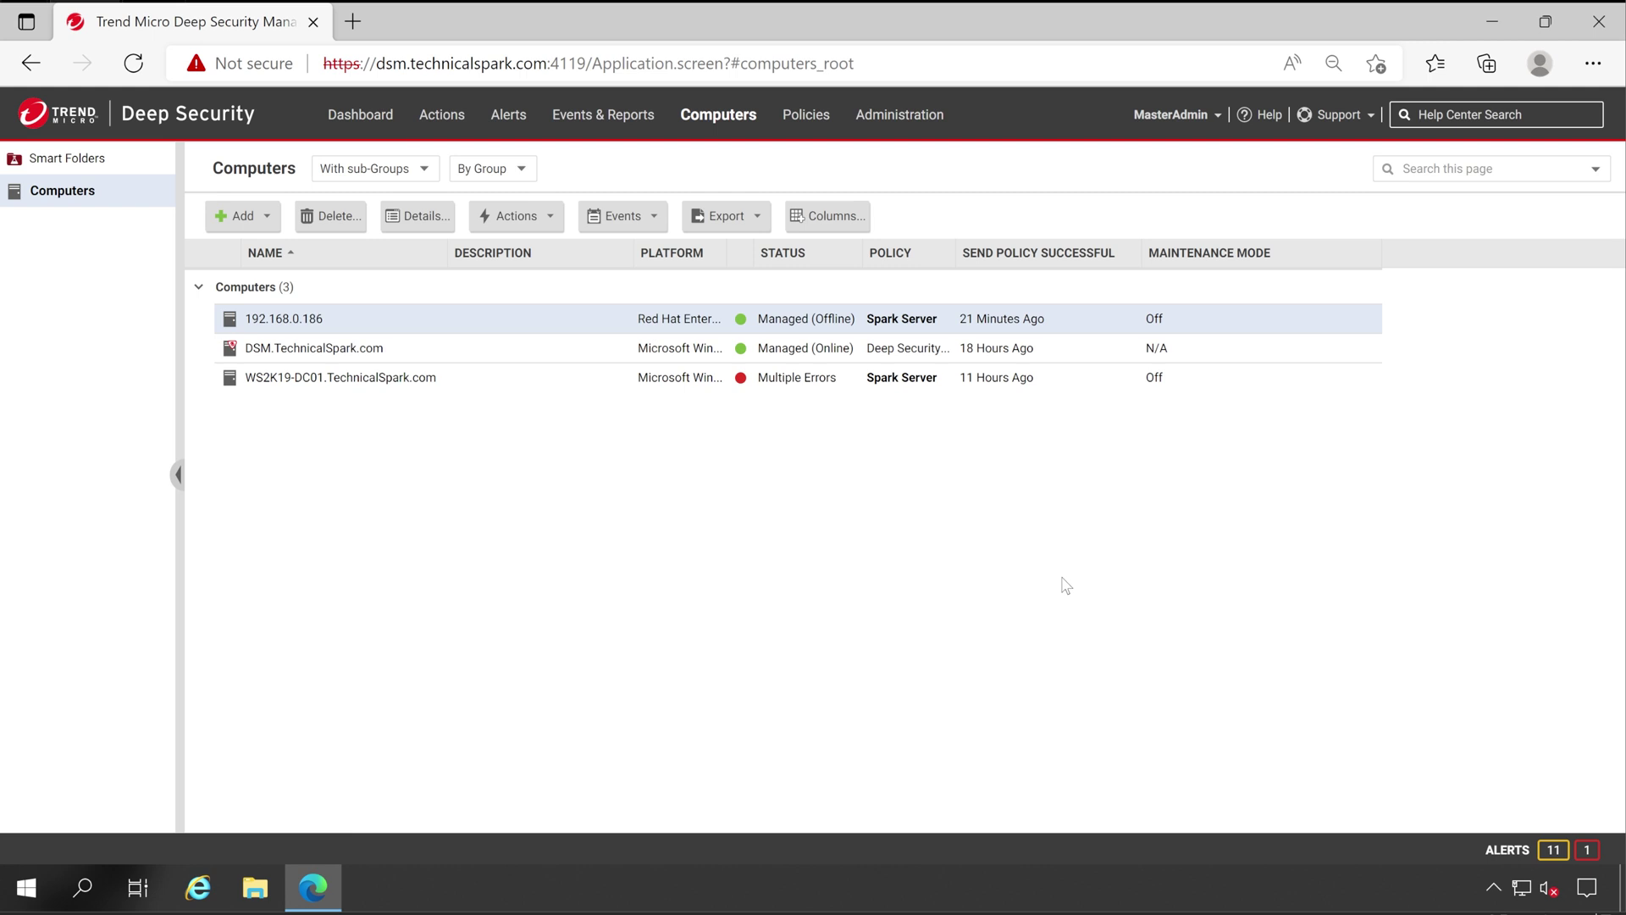
left_click(903, 122)
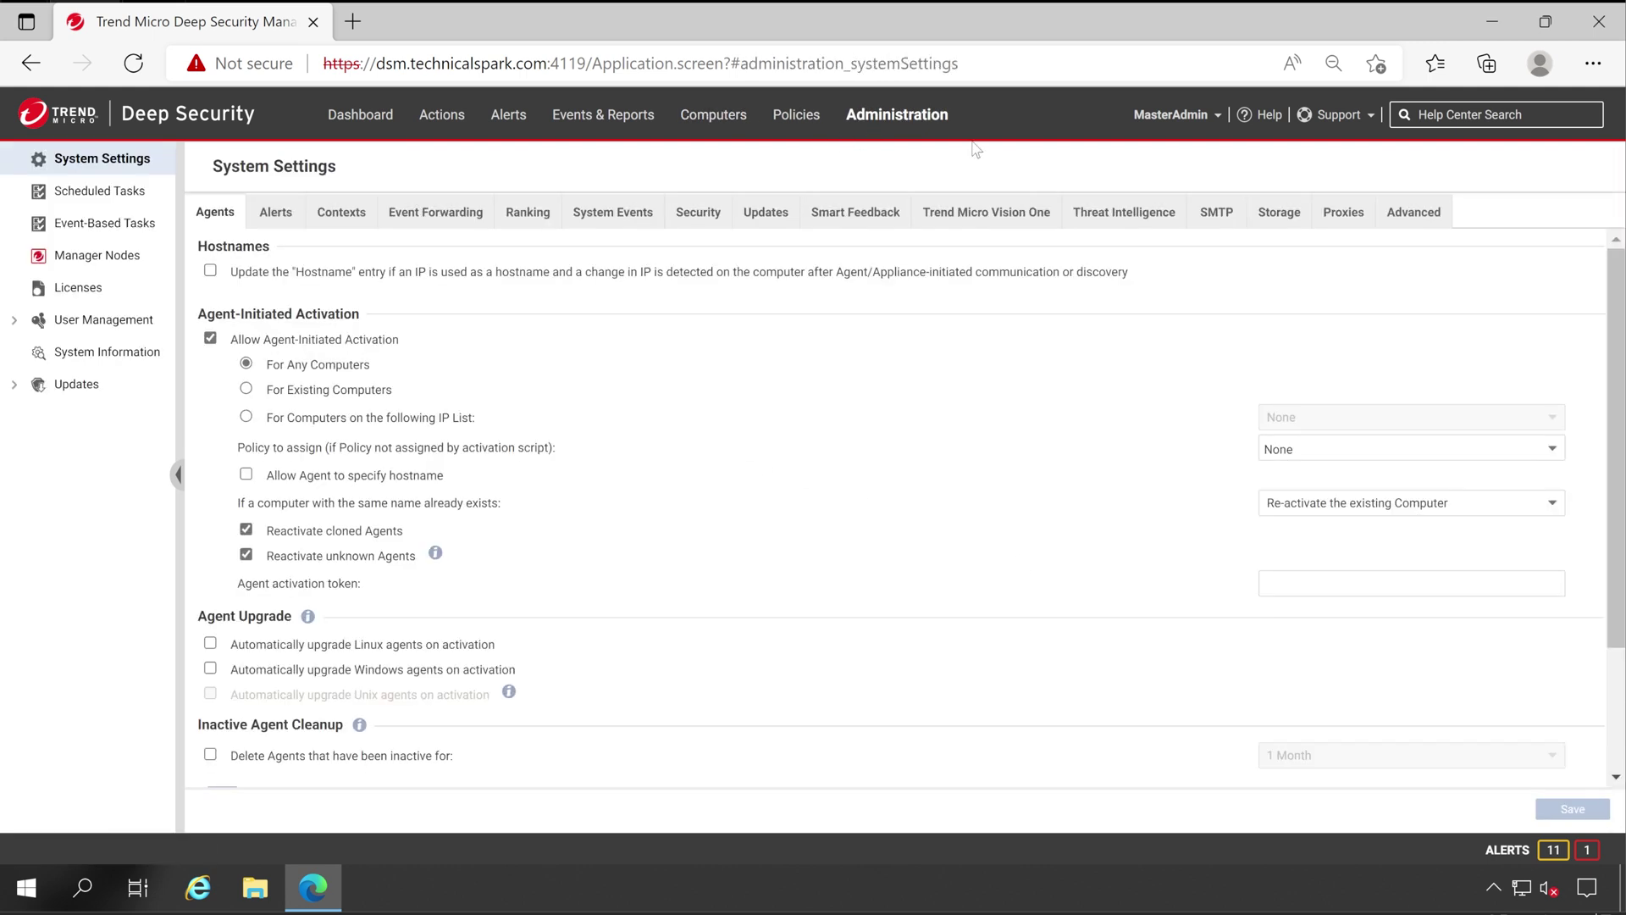
left_click(12, 387)
left_click(38, 449)
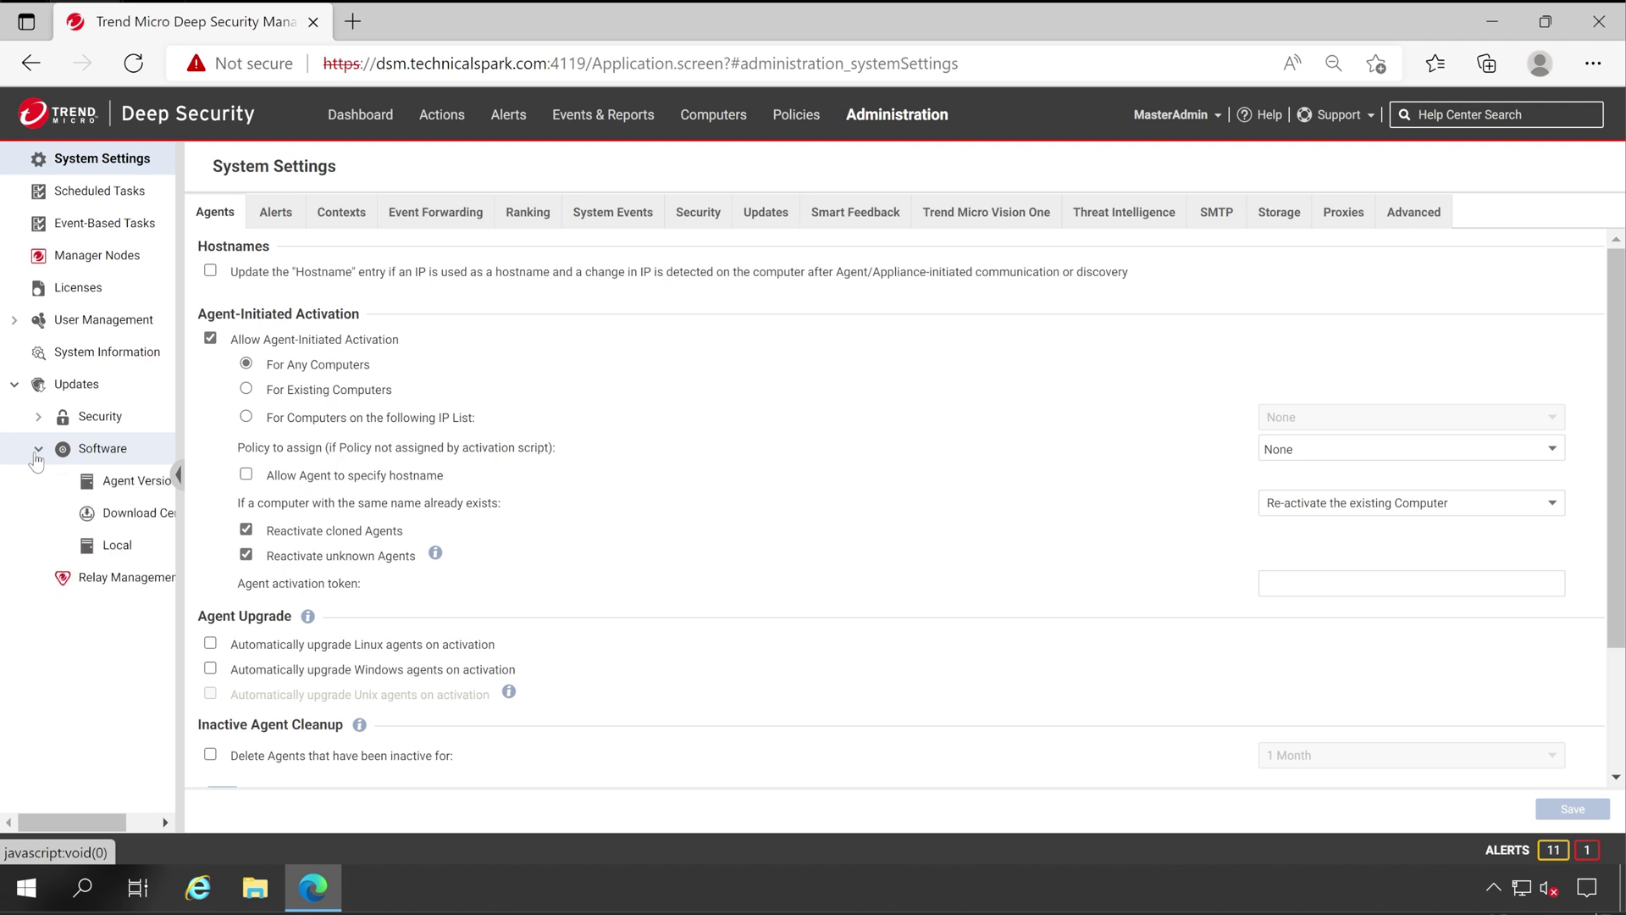
left_click(126, 559)
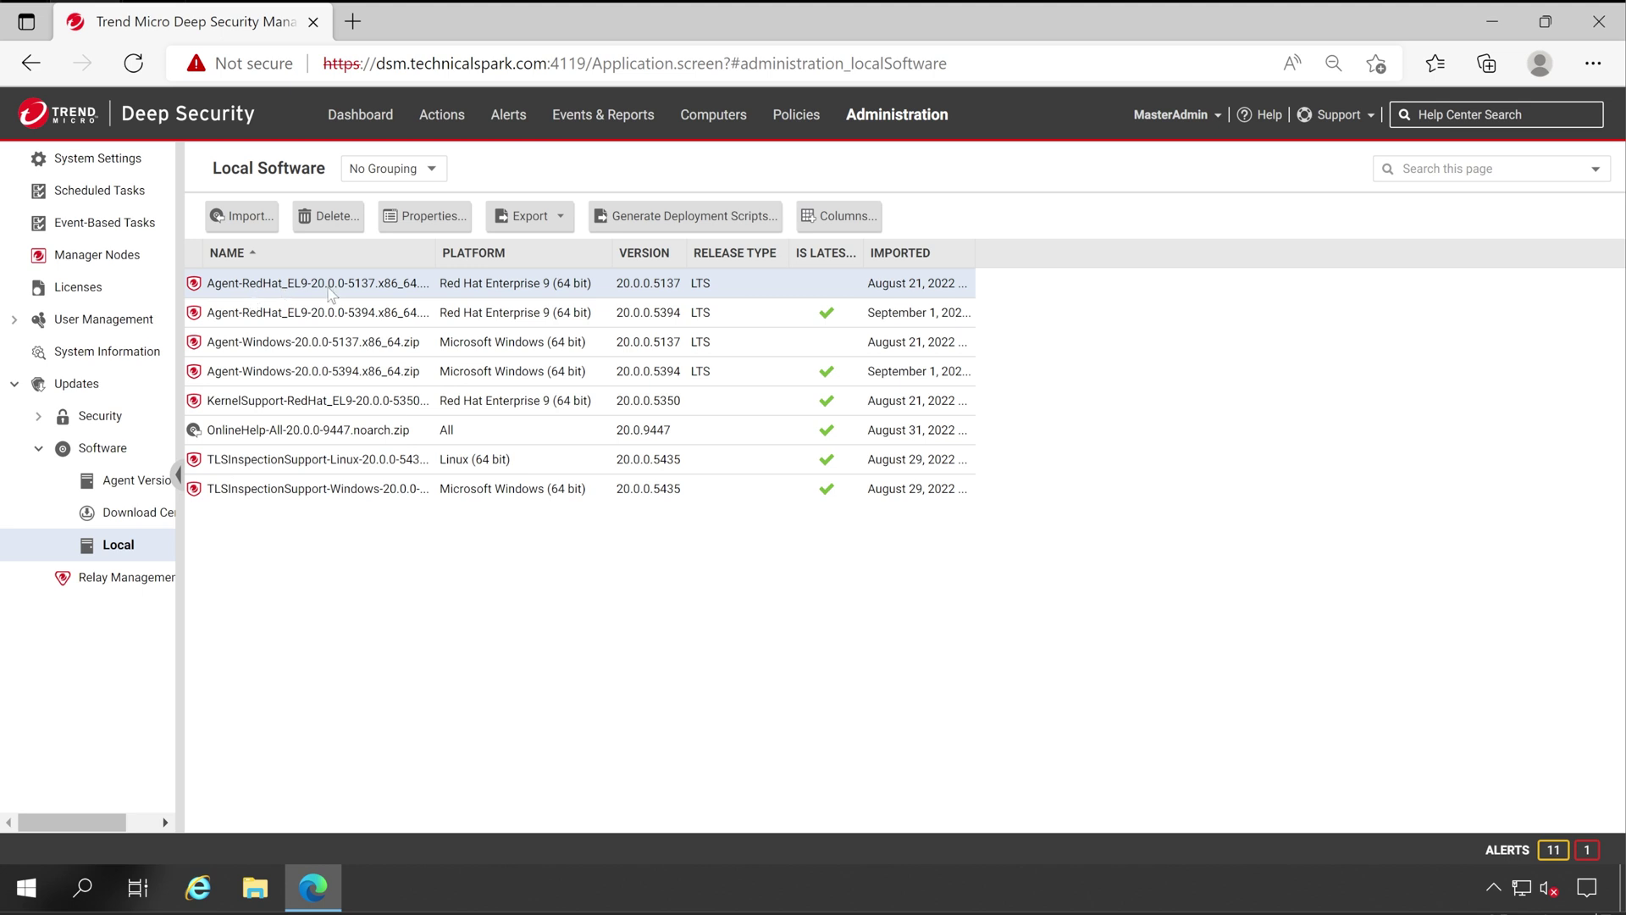
Select the Agent-RedHat_EL9 20.0.0.5394 package in the Local Software list
left_click(350, 317)
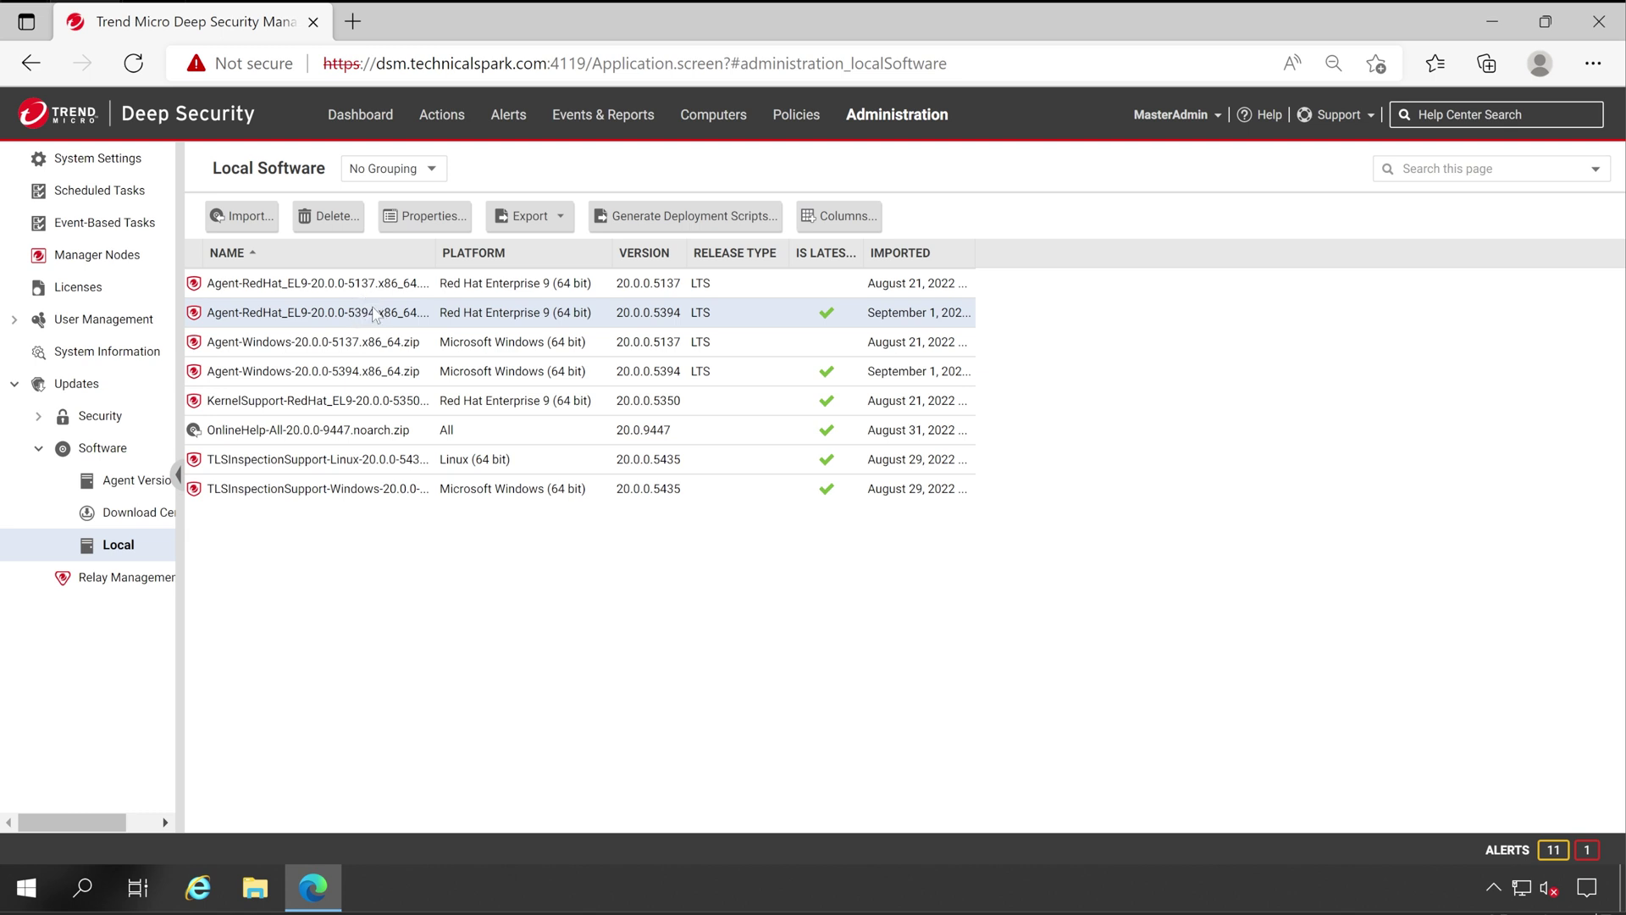
Review the 5394 package's context menu and Export options without exporting, then return to Computers
right_click(321, 319)
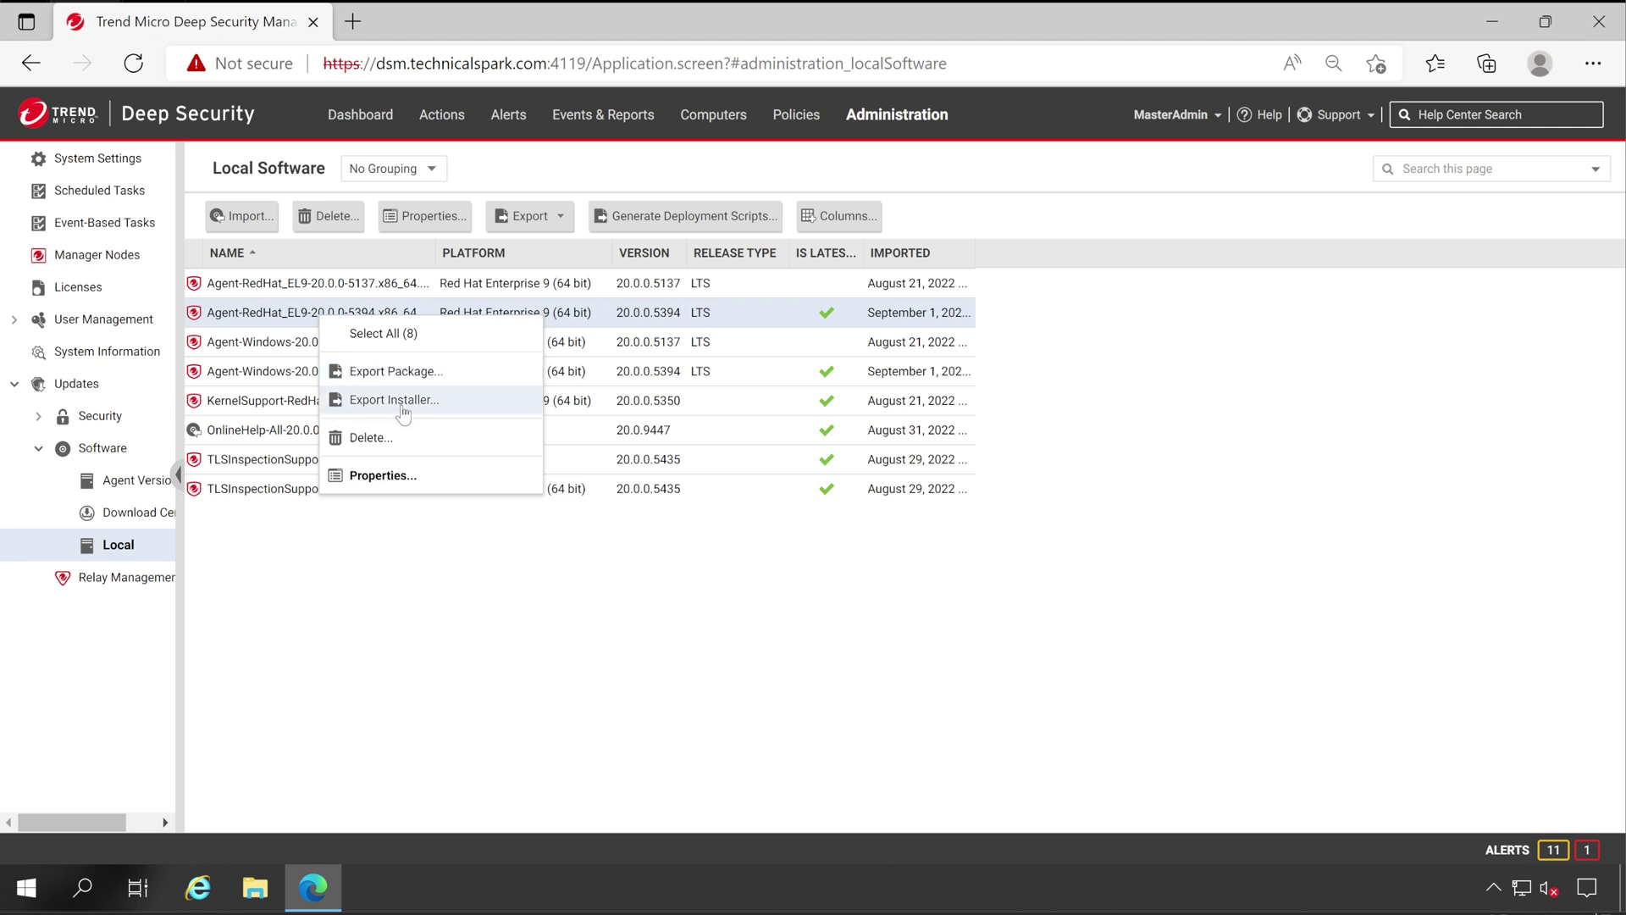
left_click(450, 313)
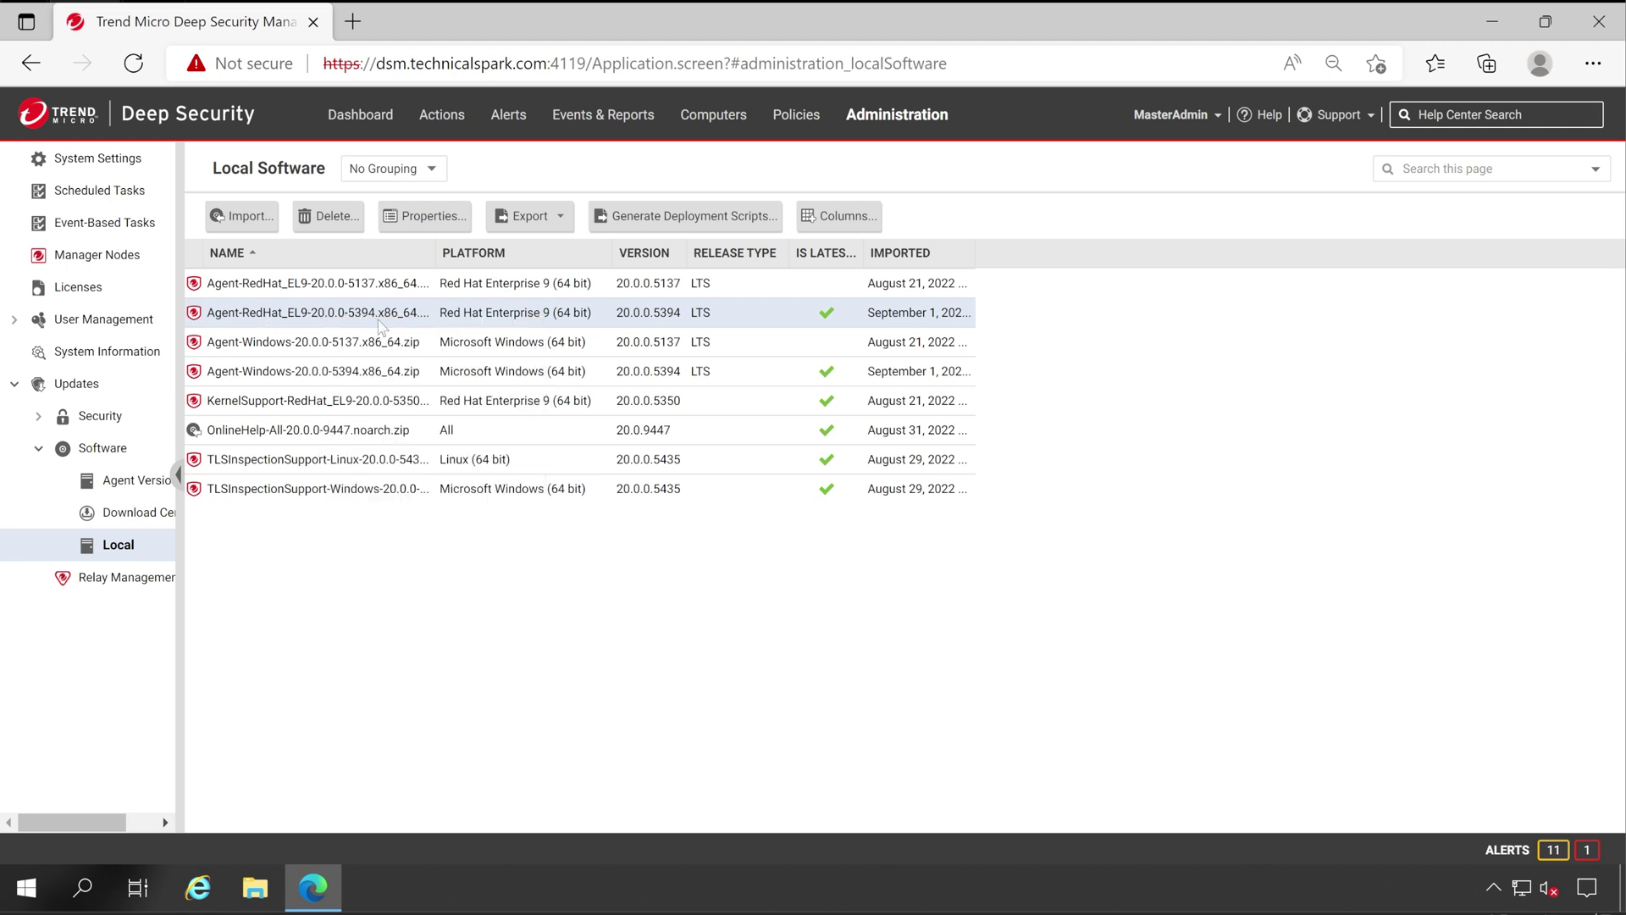
left_click(546, 216)
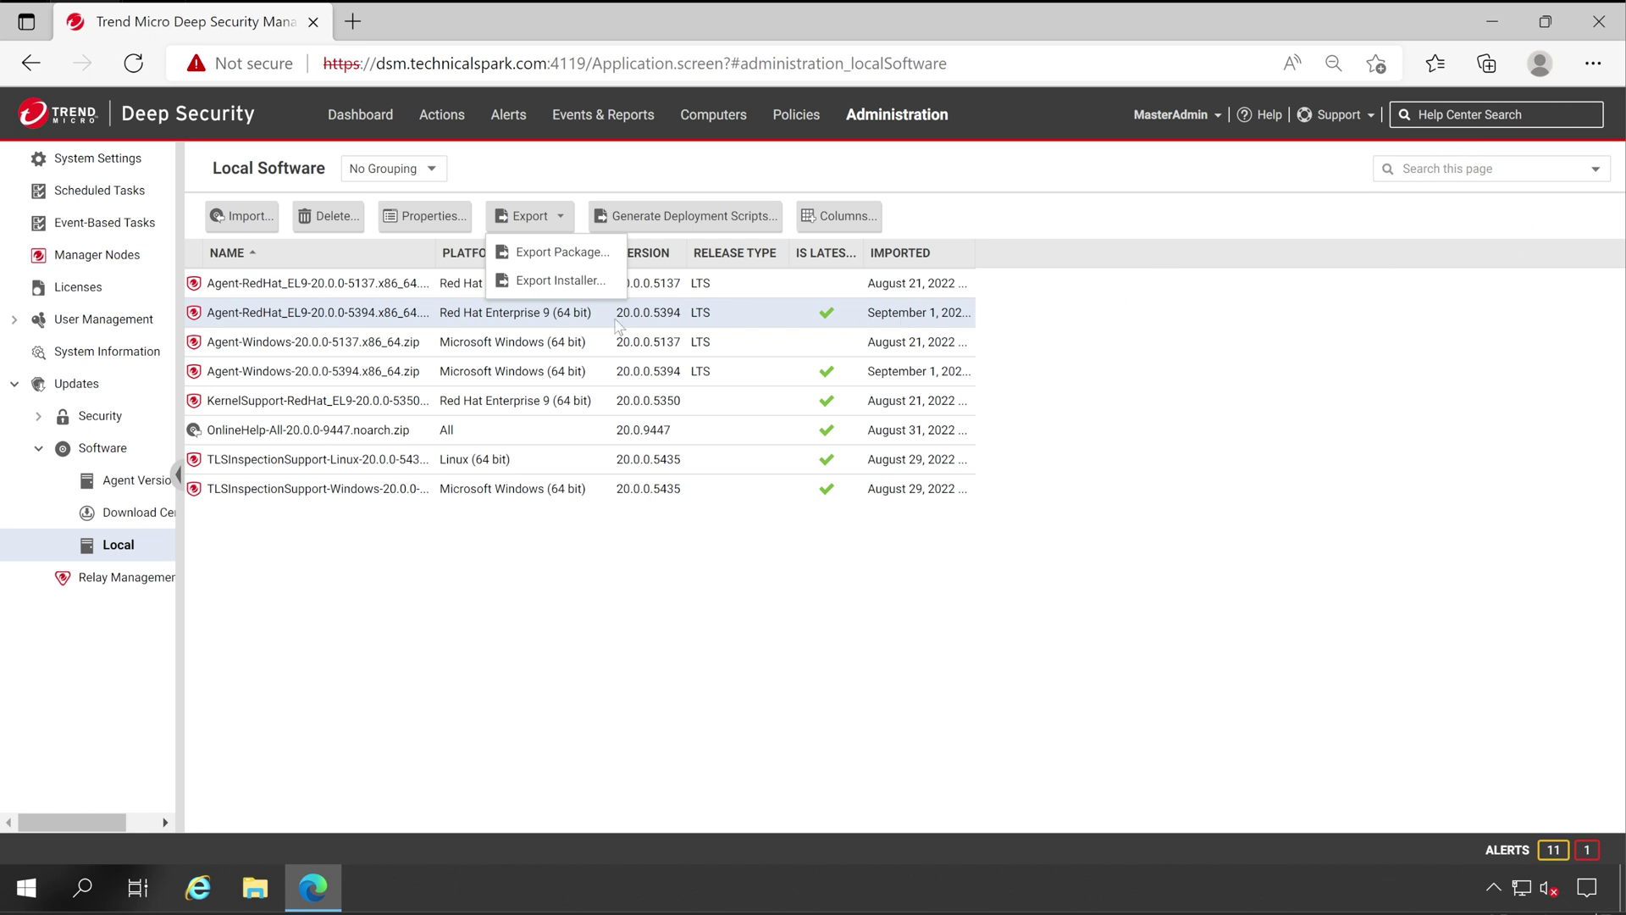
left_click(378, 323)
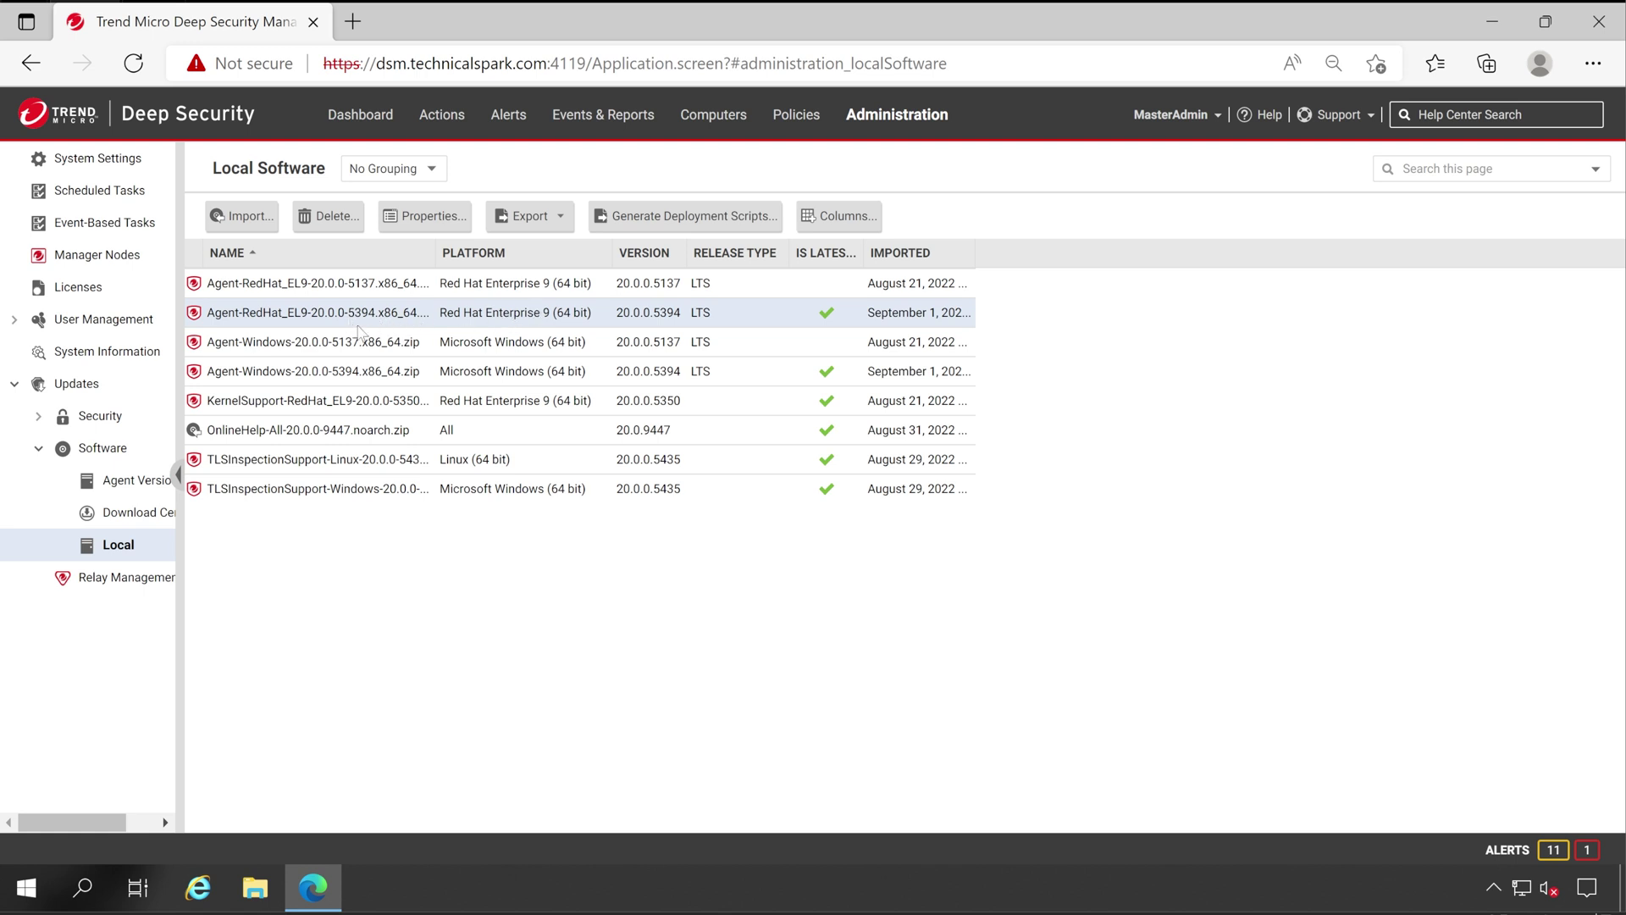
left_click(729, 119)
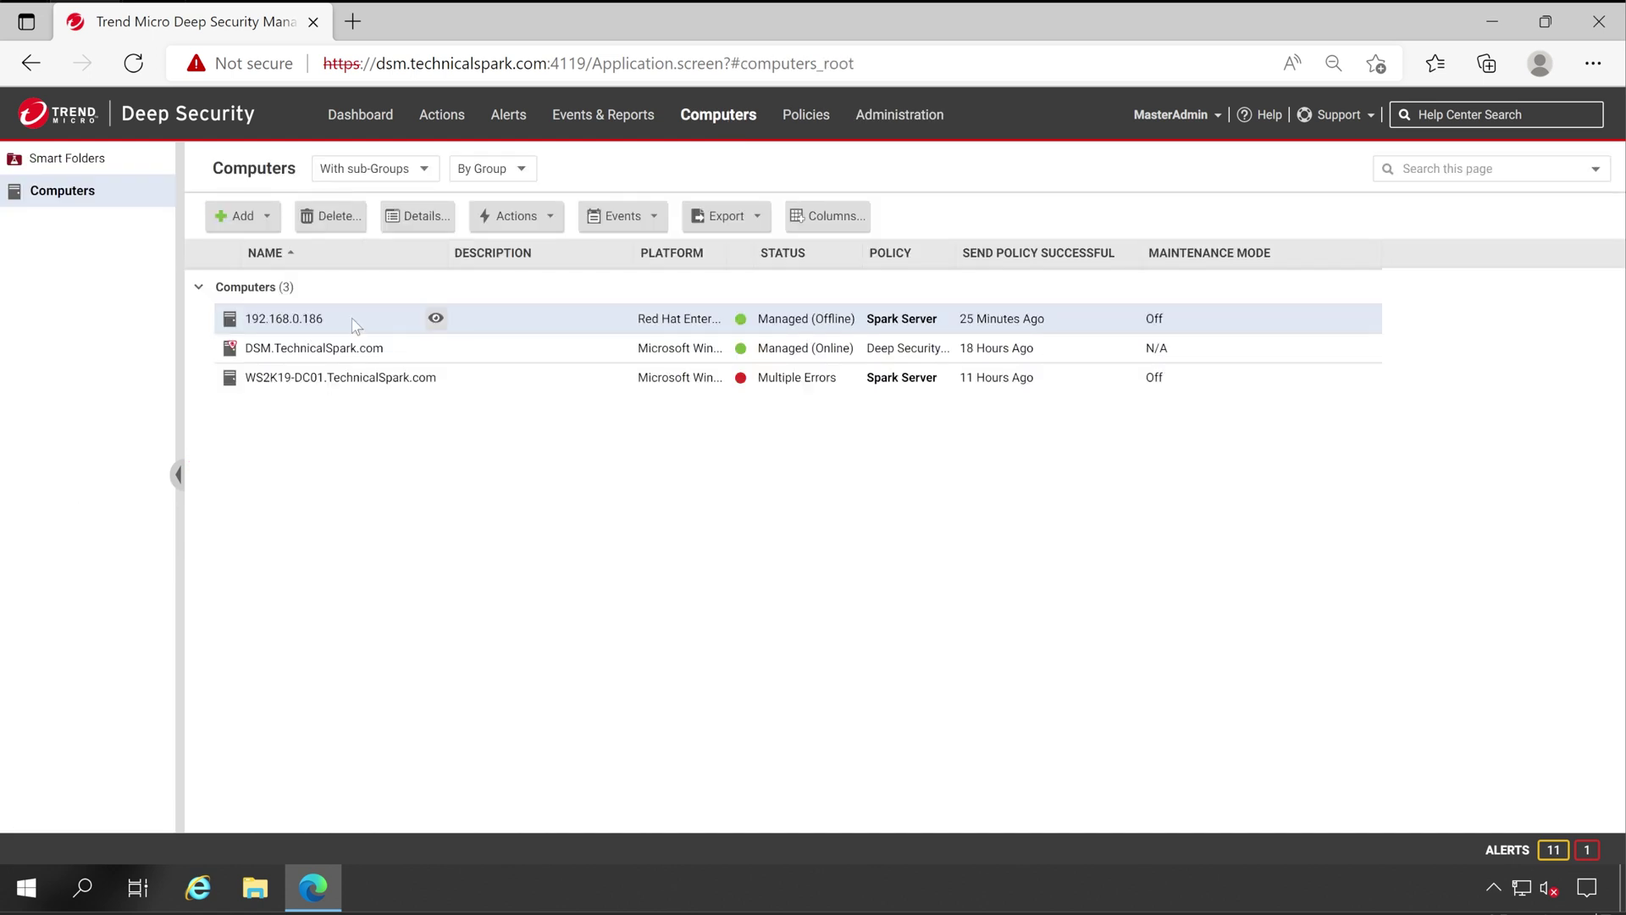
Confirm 192.168.0.186 runs Red Hat Enterprise 9 and bring up its Upgrade Agent option
double_click(641, 329)
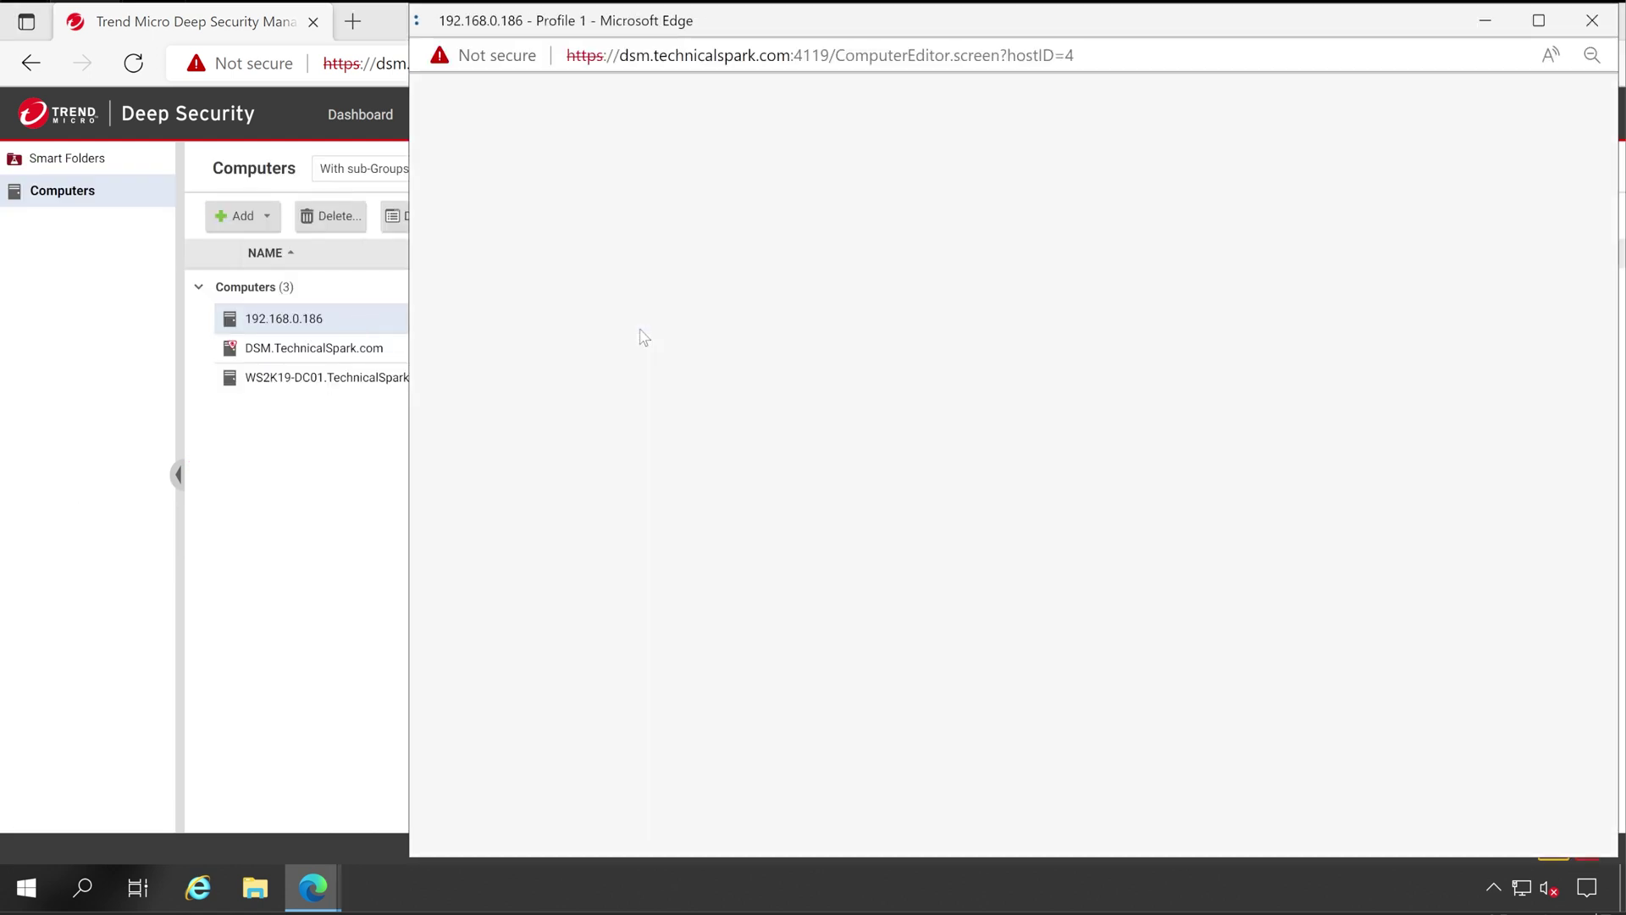
left_click_drag(826, 296, 936, 296)
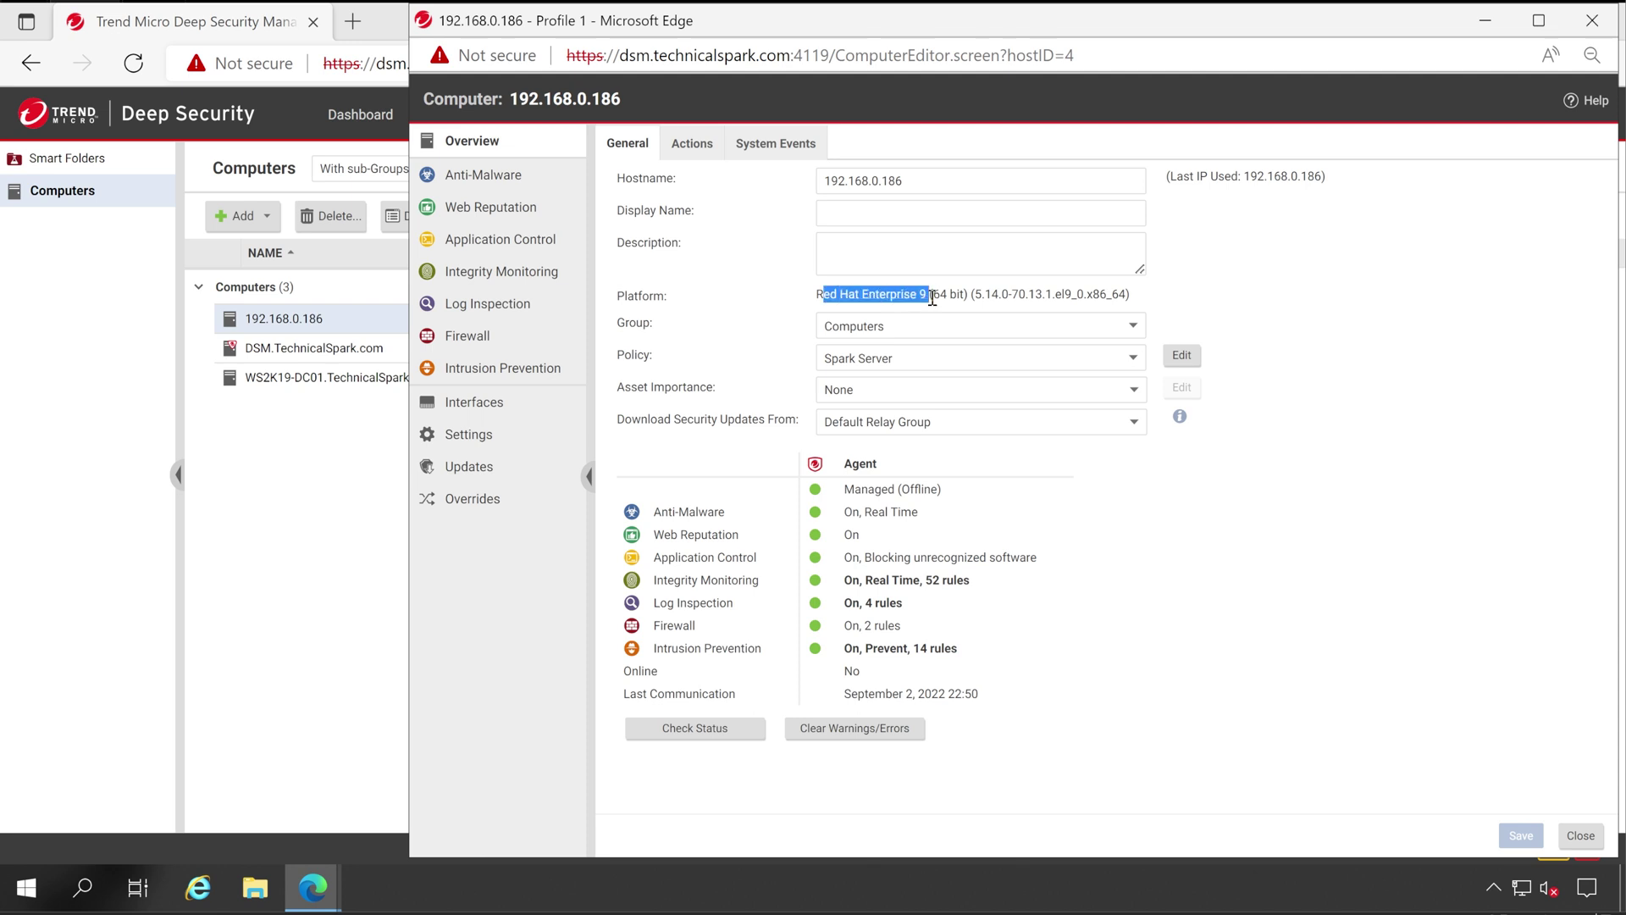
left_click(826, 296)
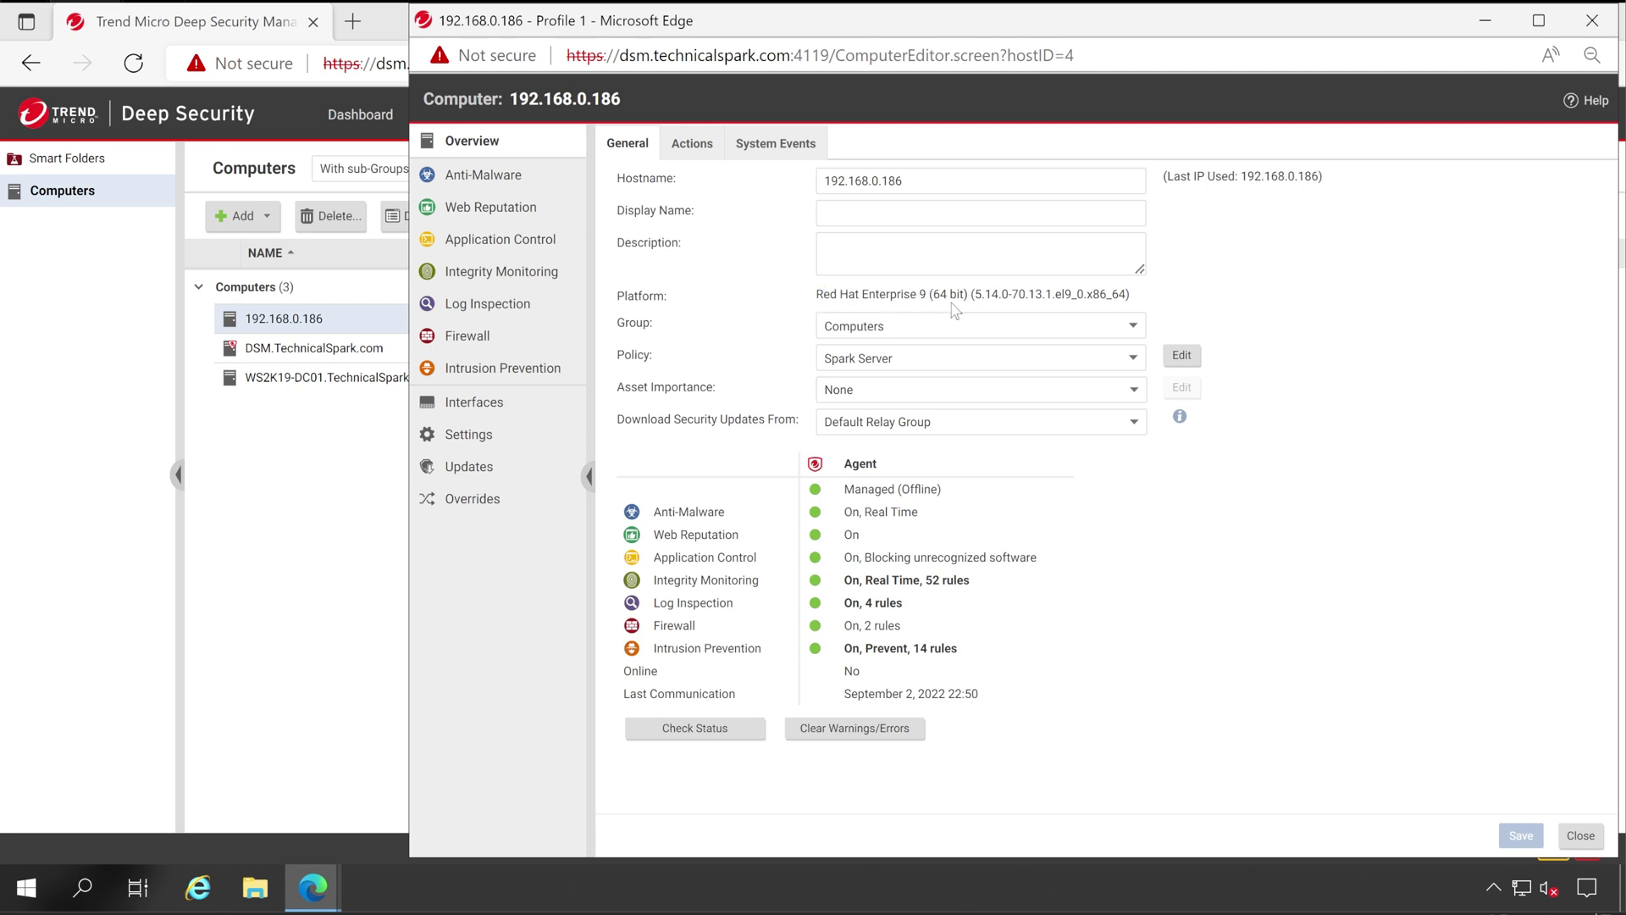
left_click(691, 146)
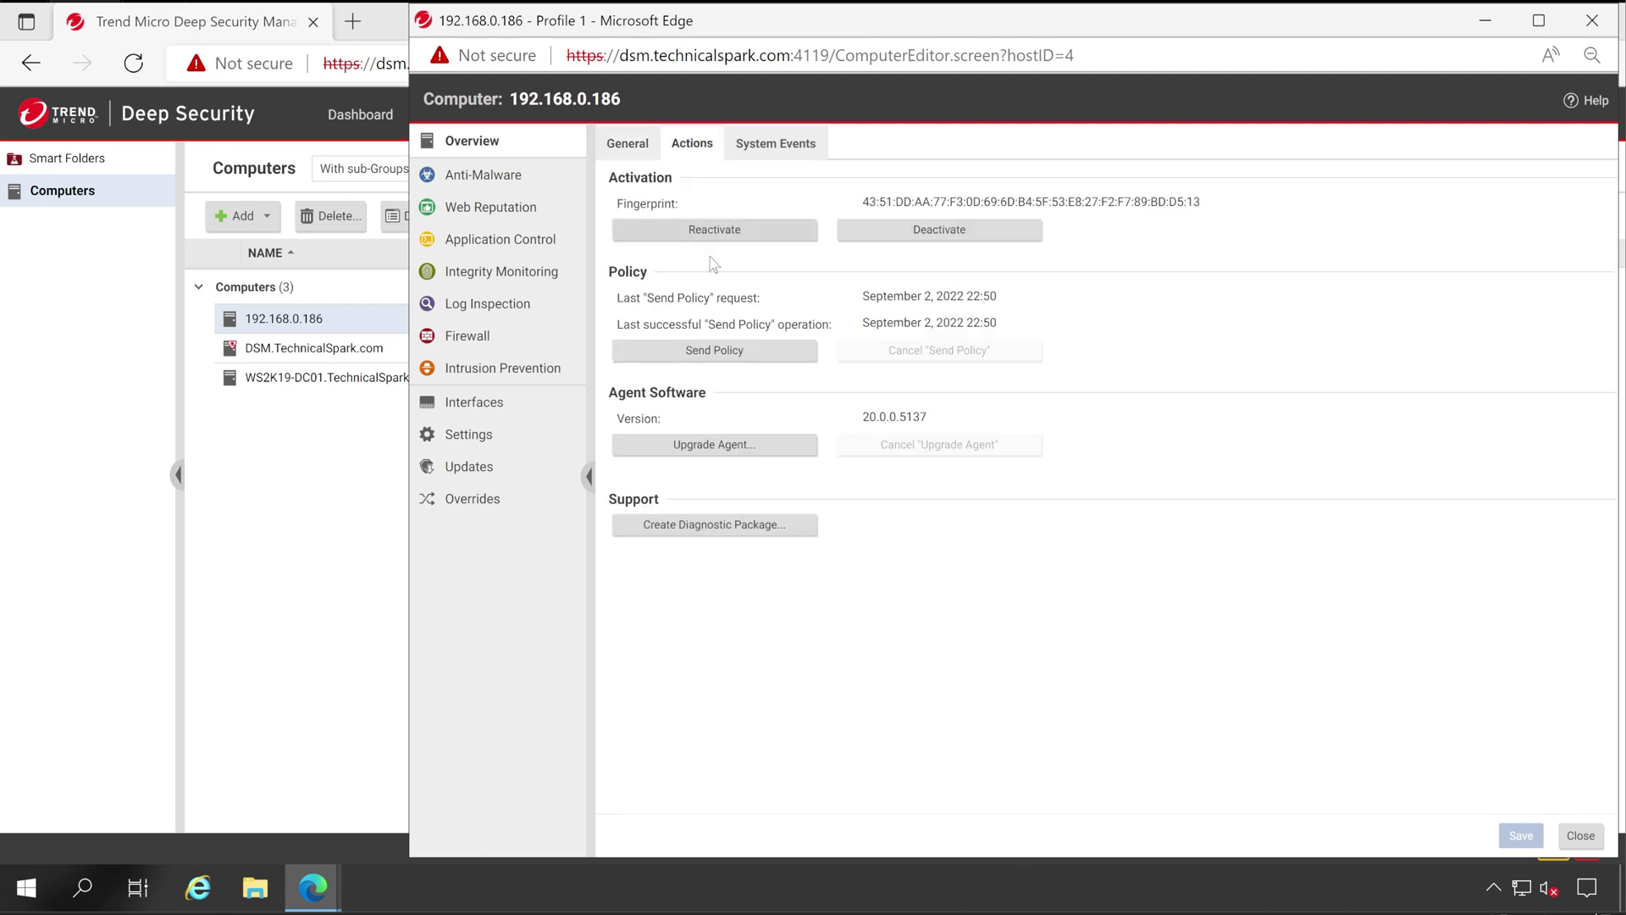
left_click(696, 446)
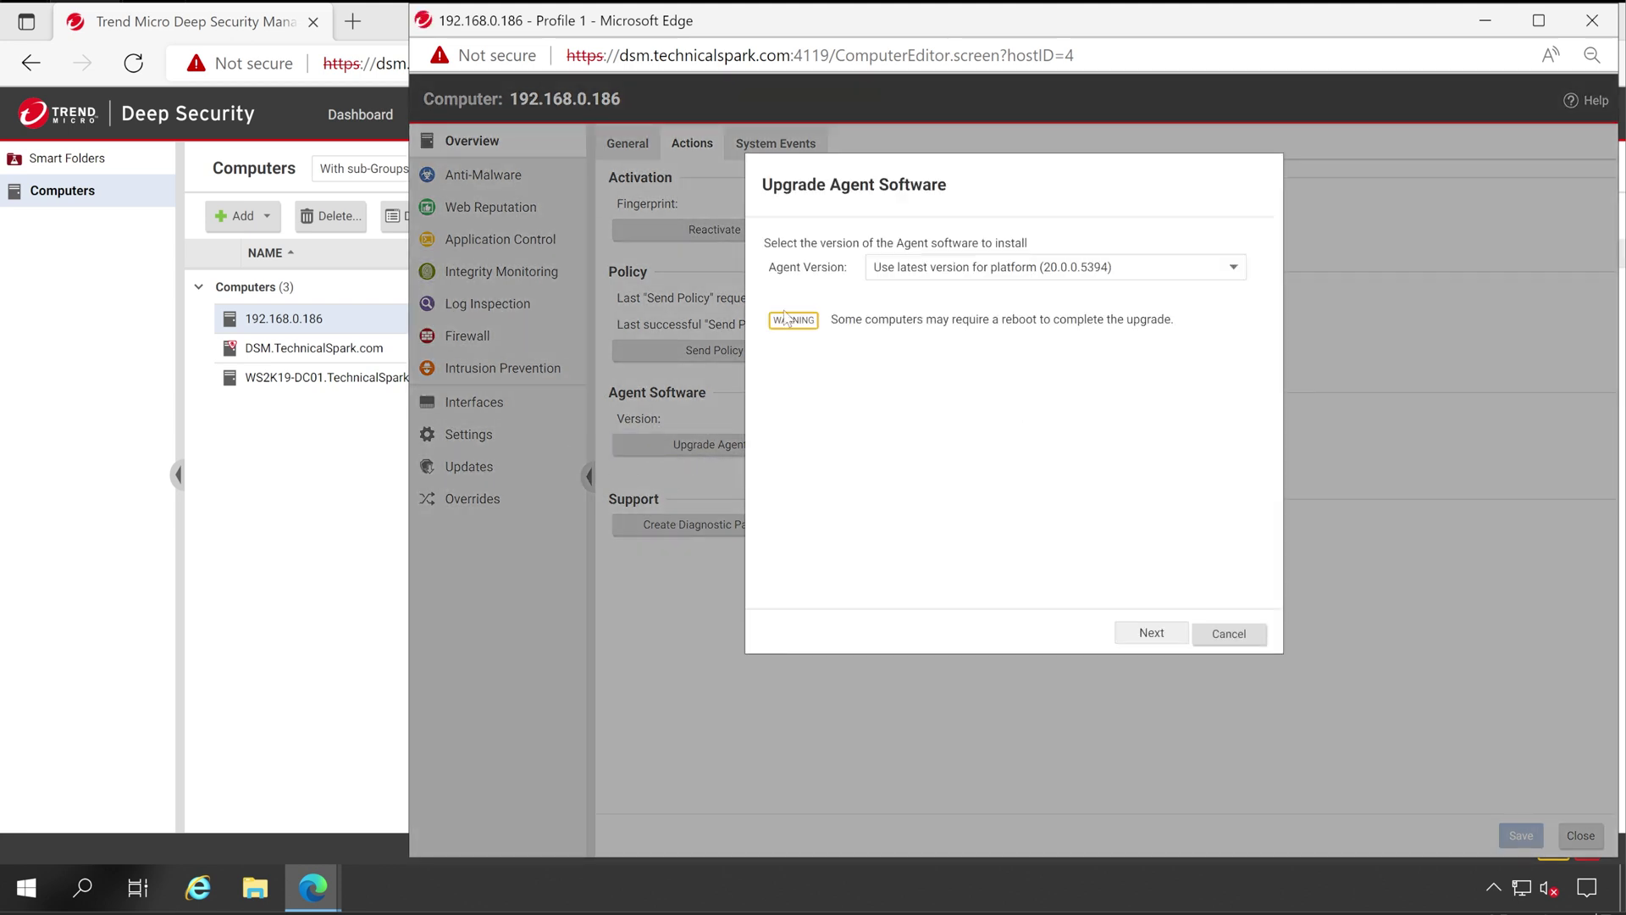
left_click(255, 476)
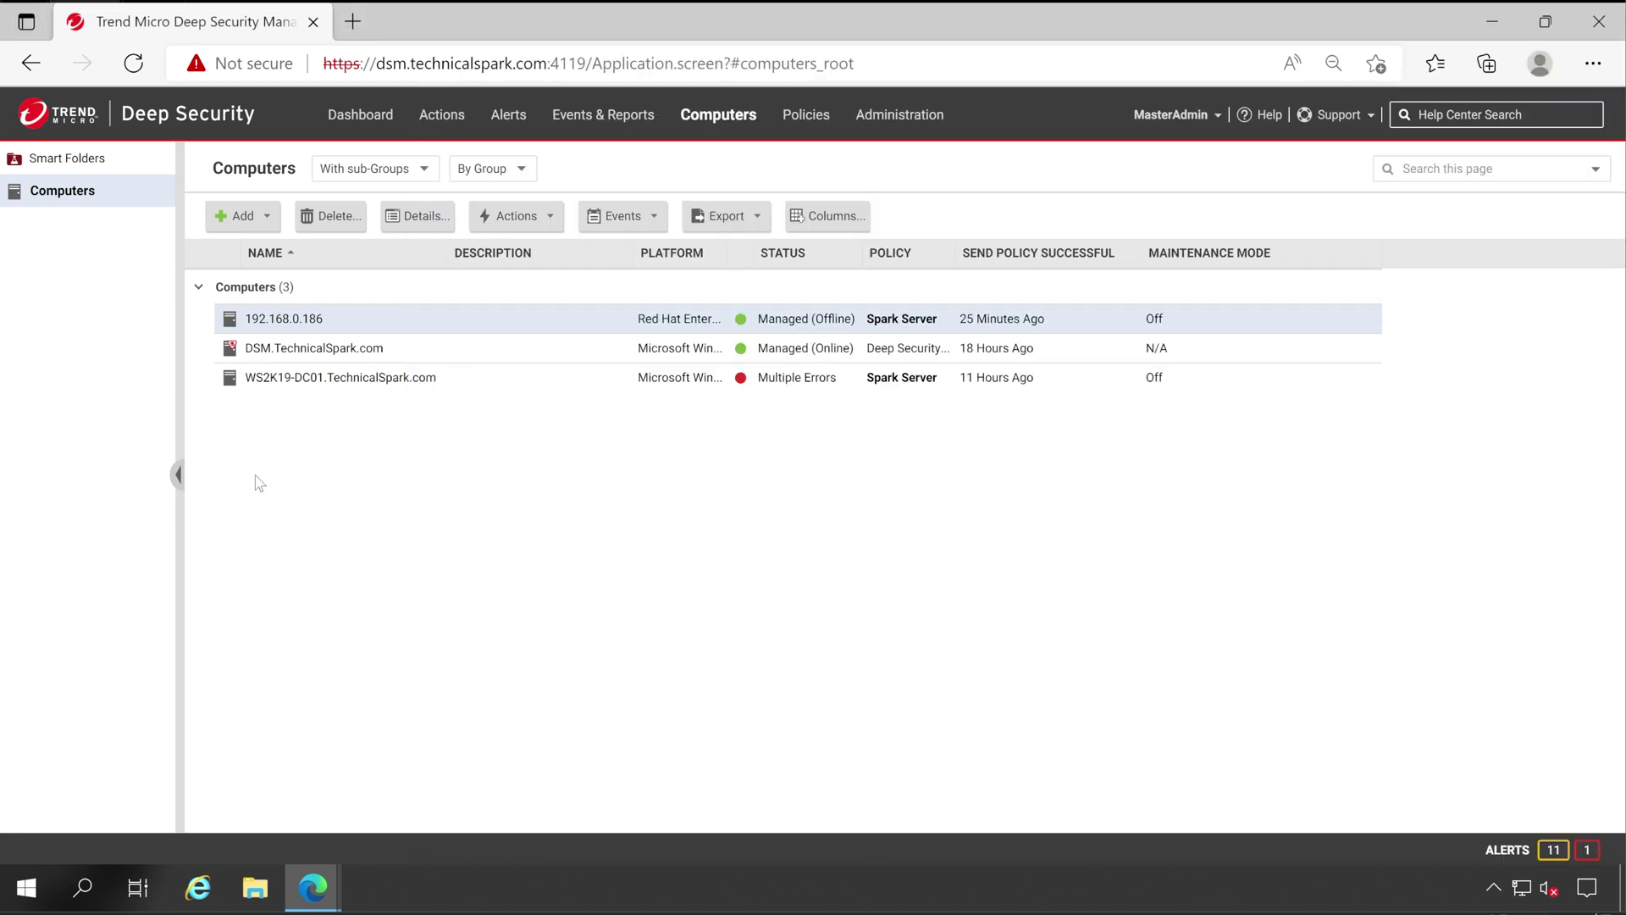
Select only 192.168.0.186 in the Computers list and choose Actions > Upgrade Agent Software
right_click(312, 327)
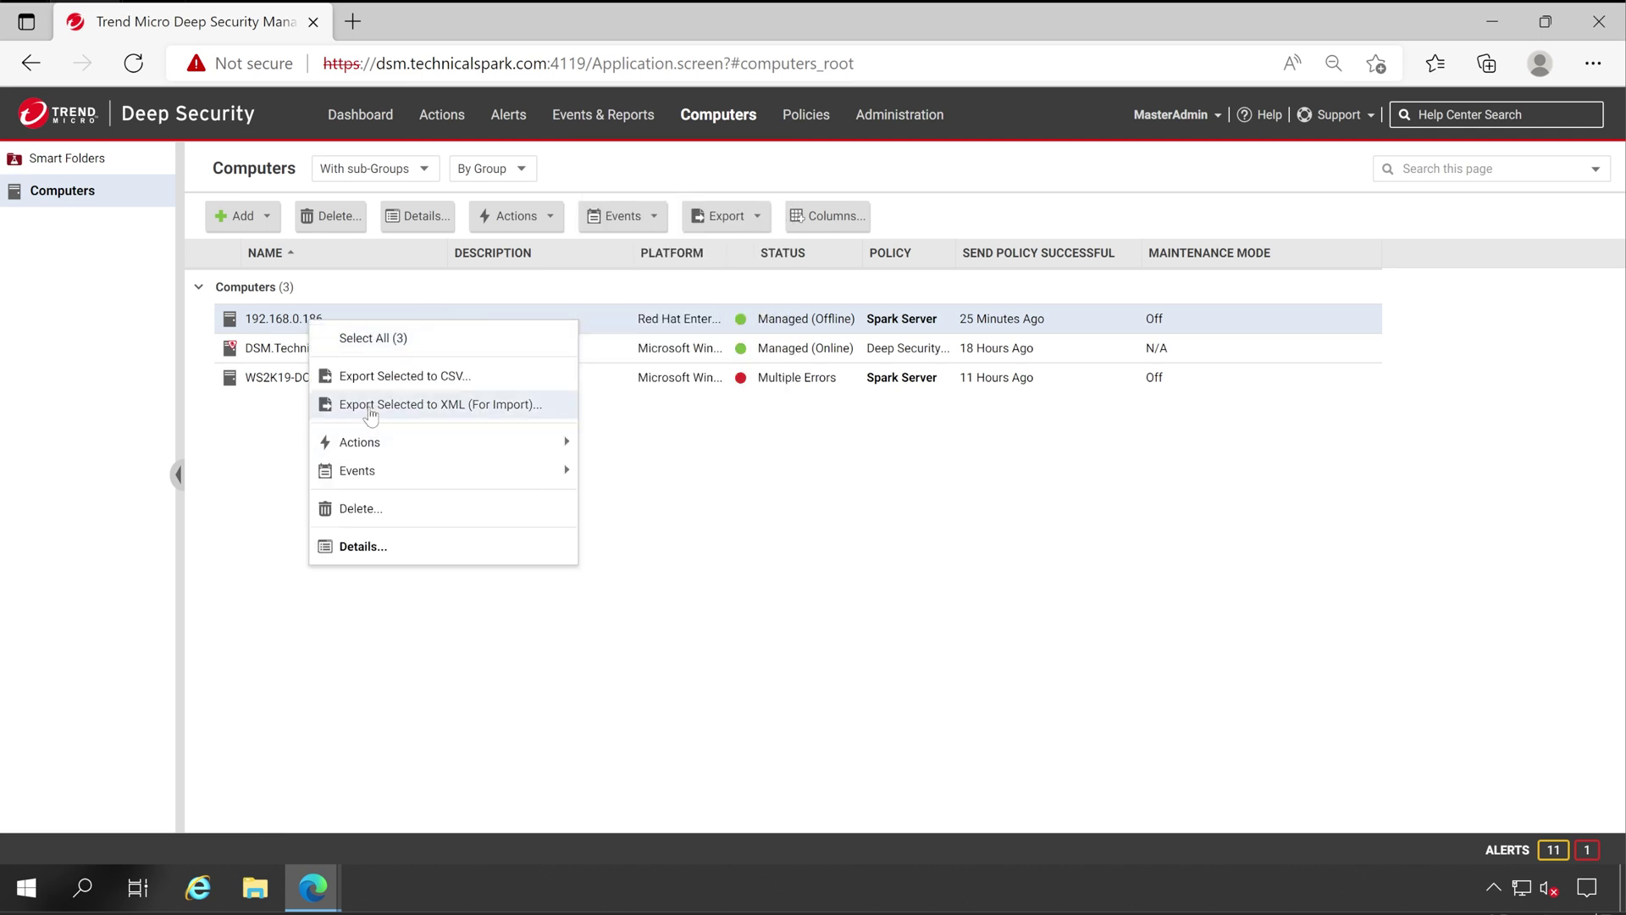
key("Escape")
left_click(356, 347, "ctrl")
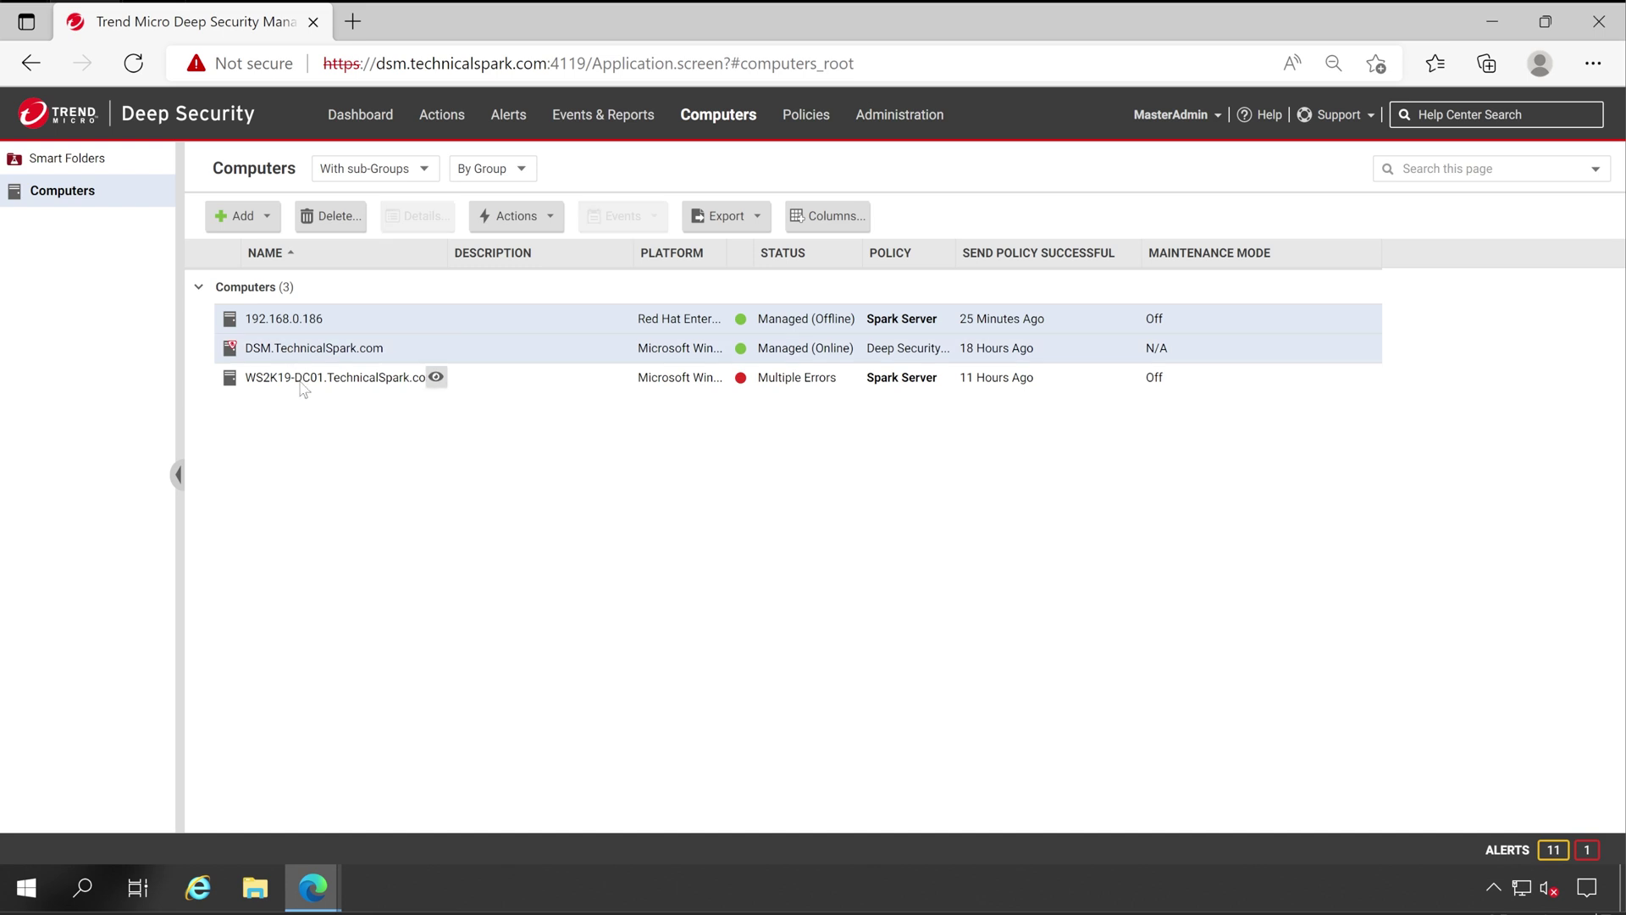
left_click(303, 388, "ctrl")
left_click(272, 290, "ctrl")
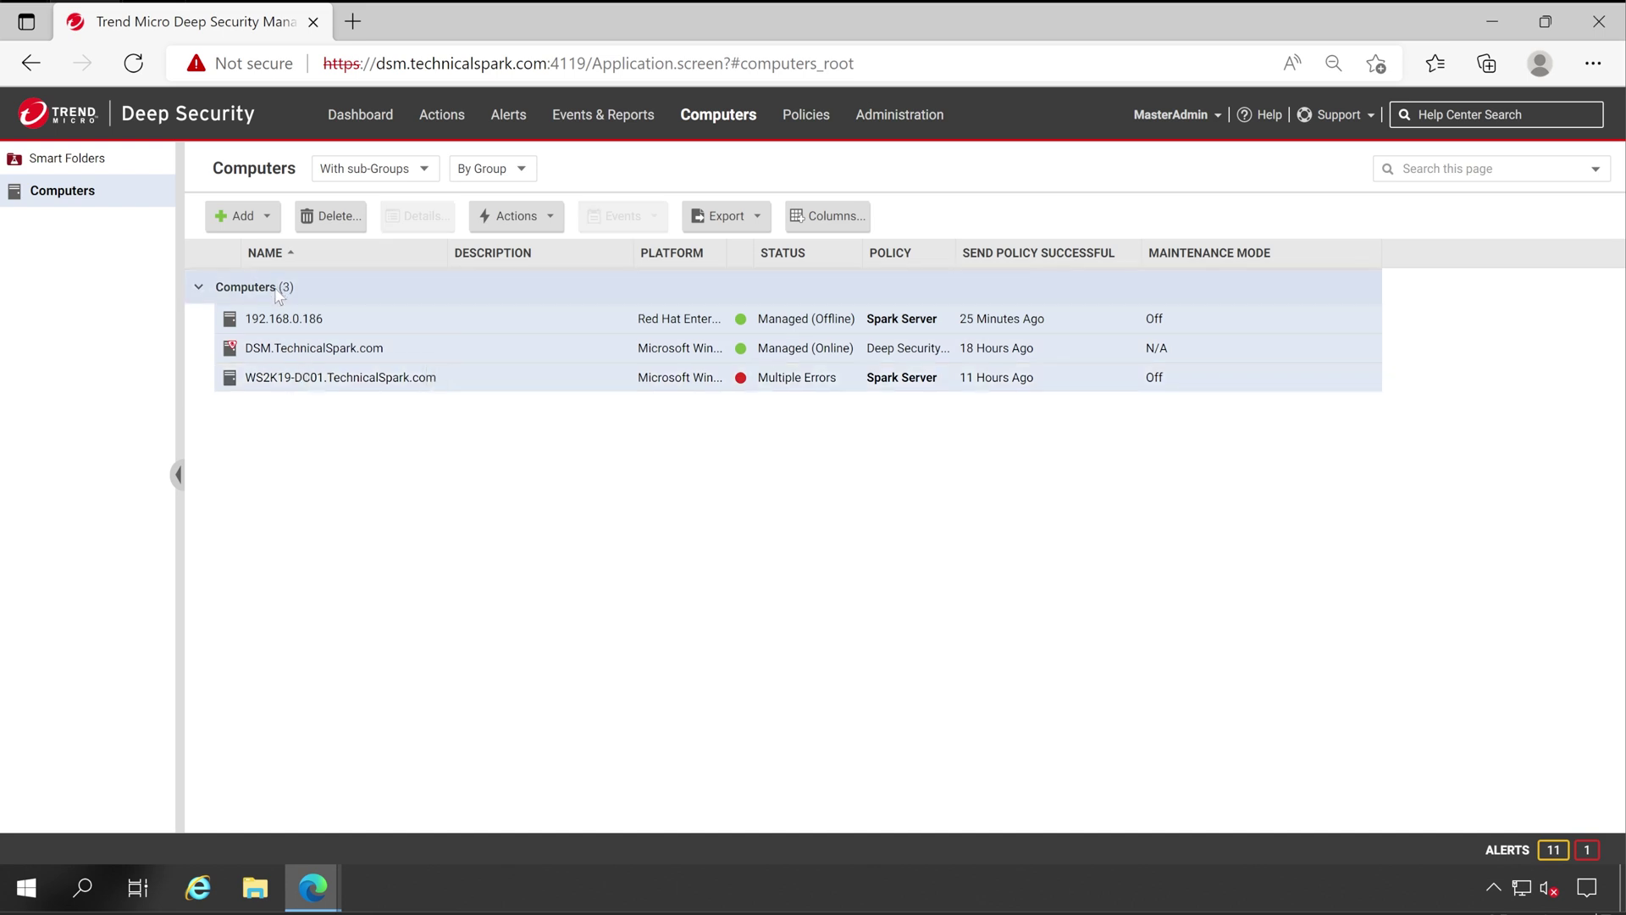
right_click(278, 291)
left_click(259, 326)
right_click(263, 329)
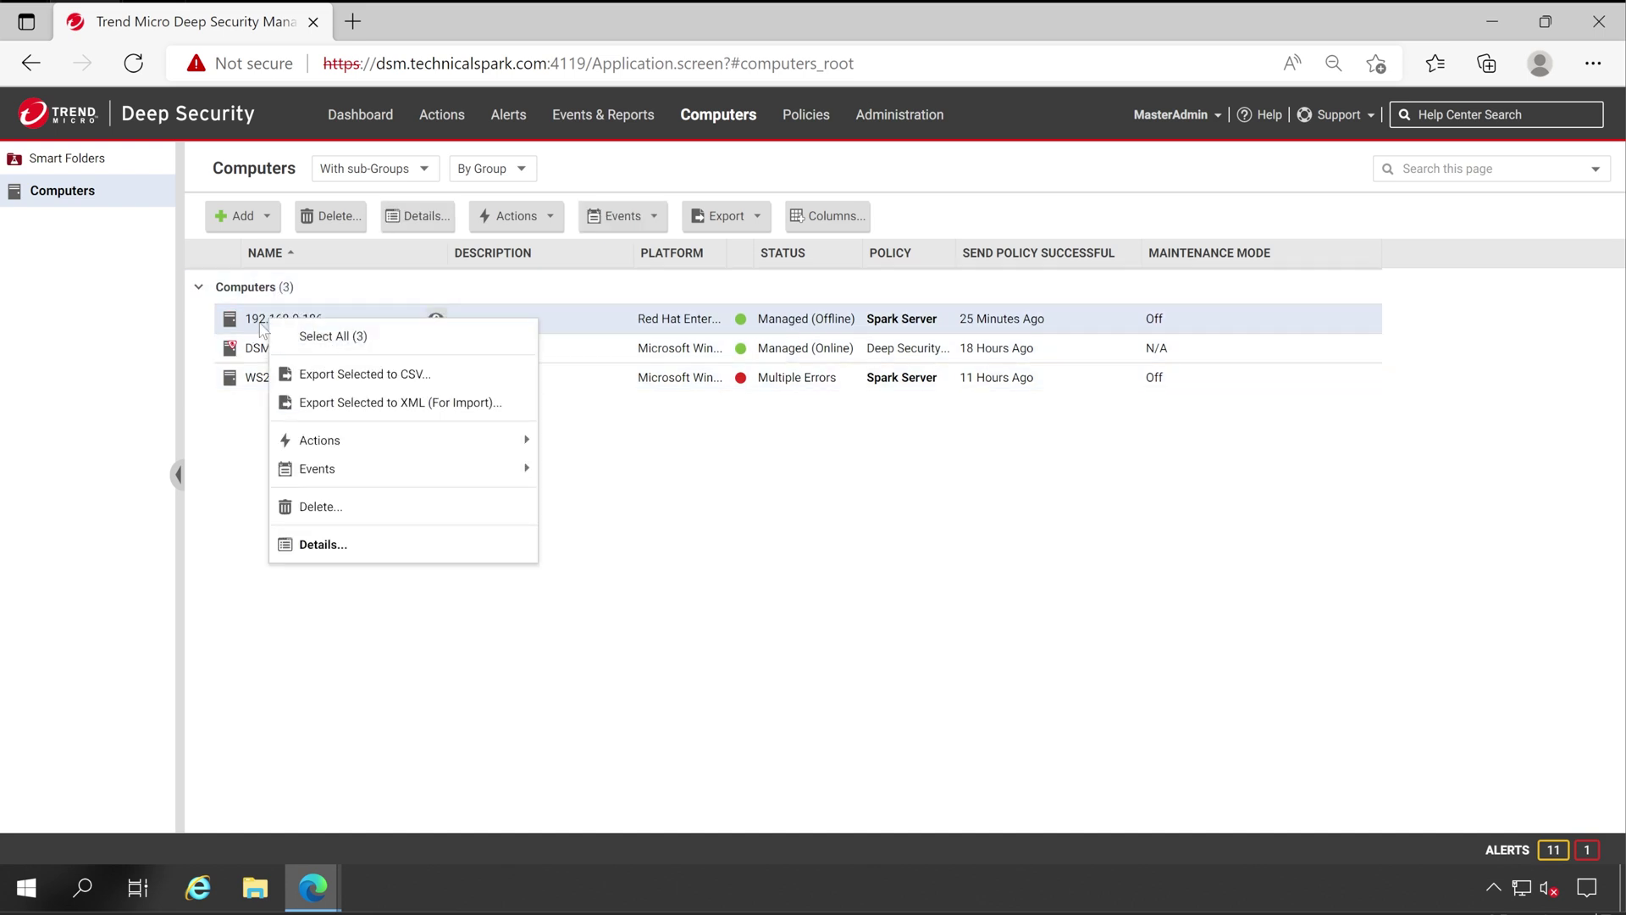
mouse_move(317, 440)
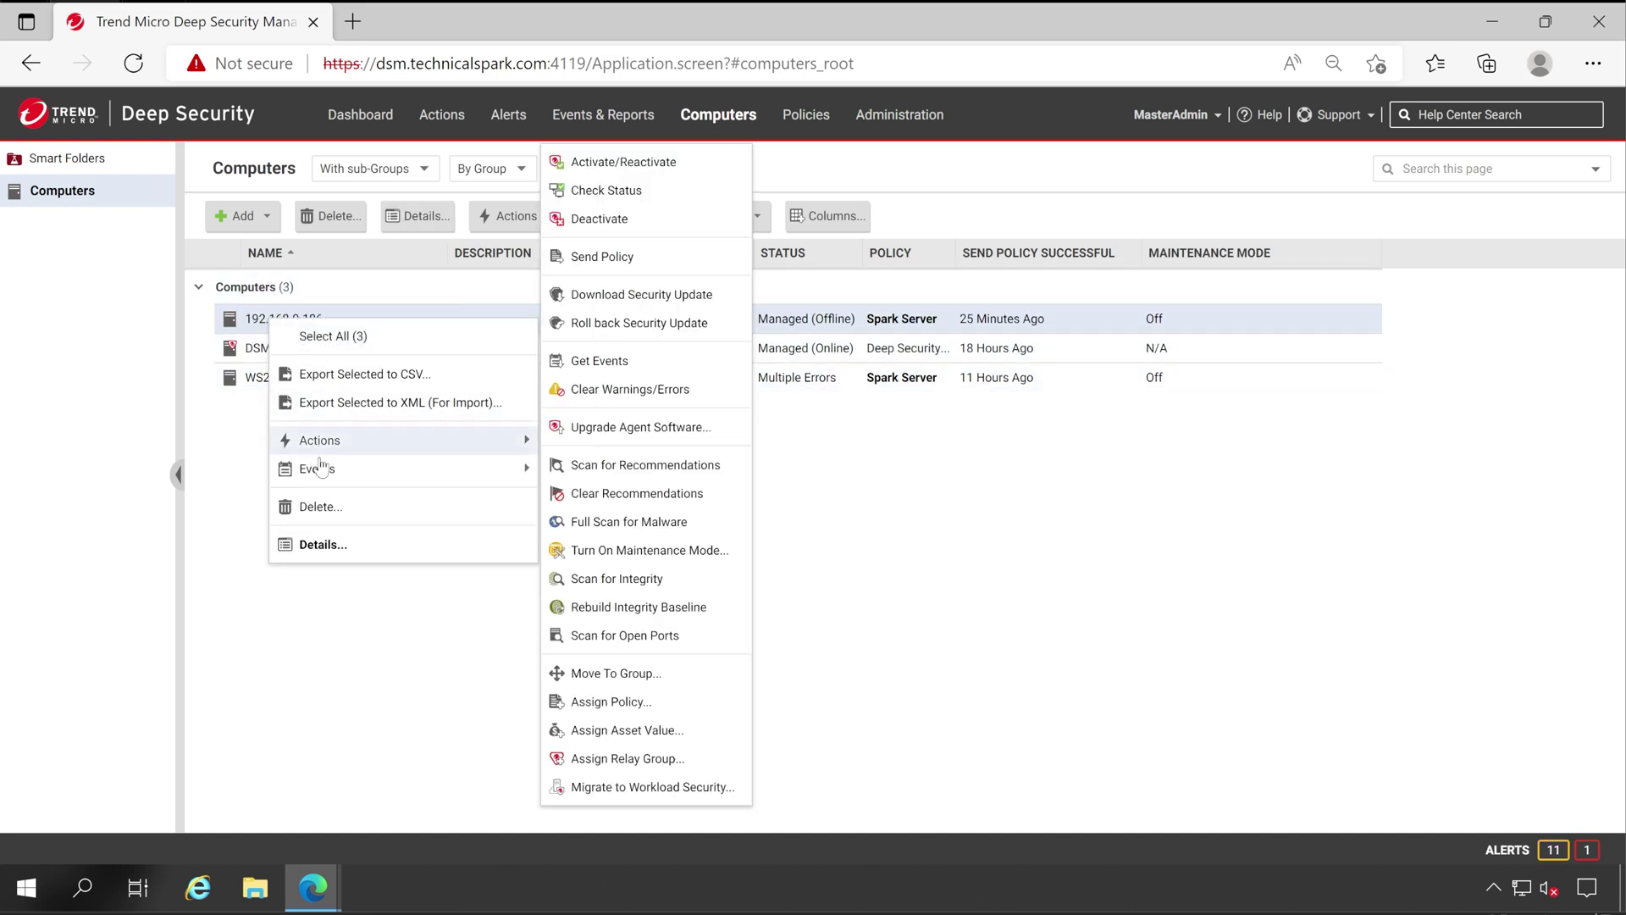
left_click(665, 436)
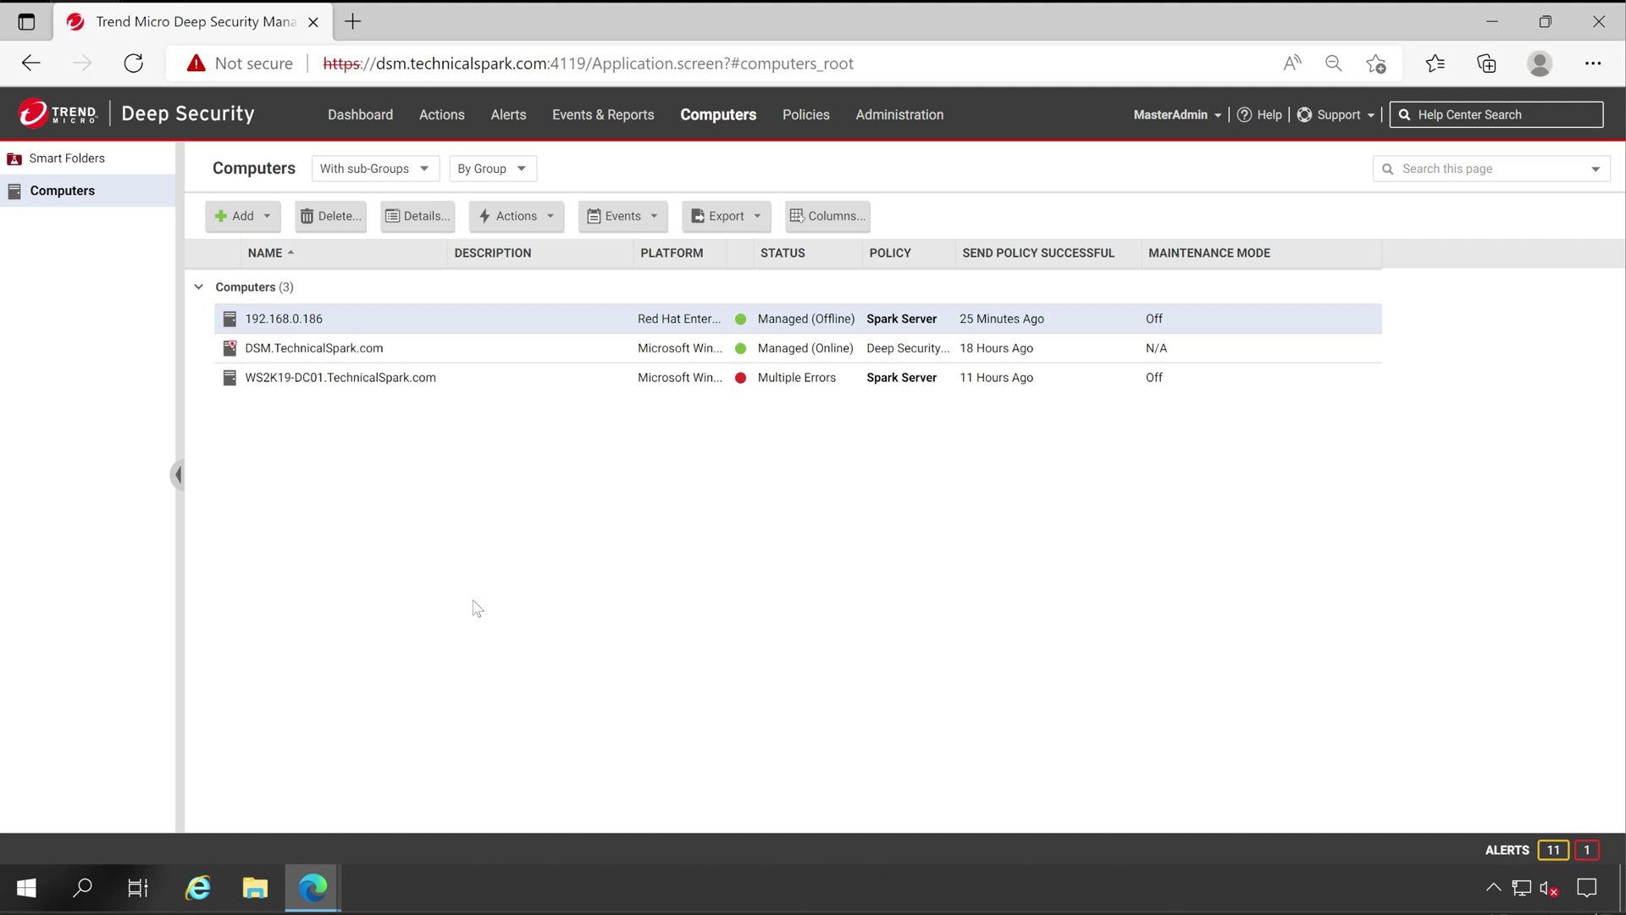
Queue the agent upgrade using the latest platform version 20.0.0.5394, scheduled for Now
left_click(313, 887)
left_click(451, 785)
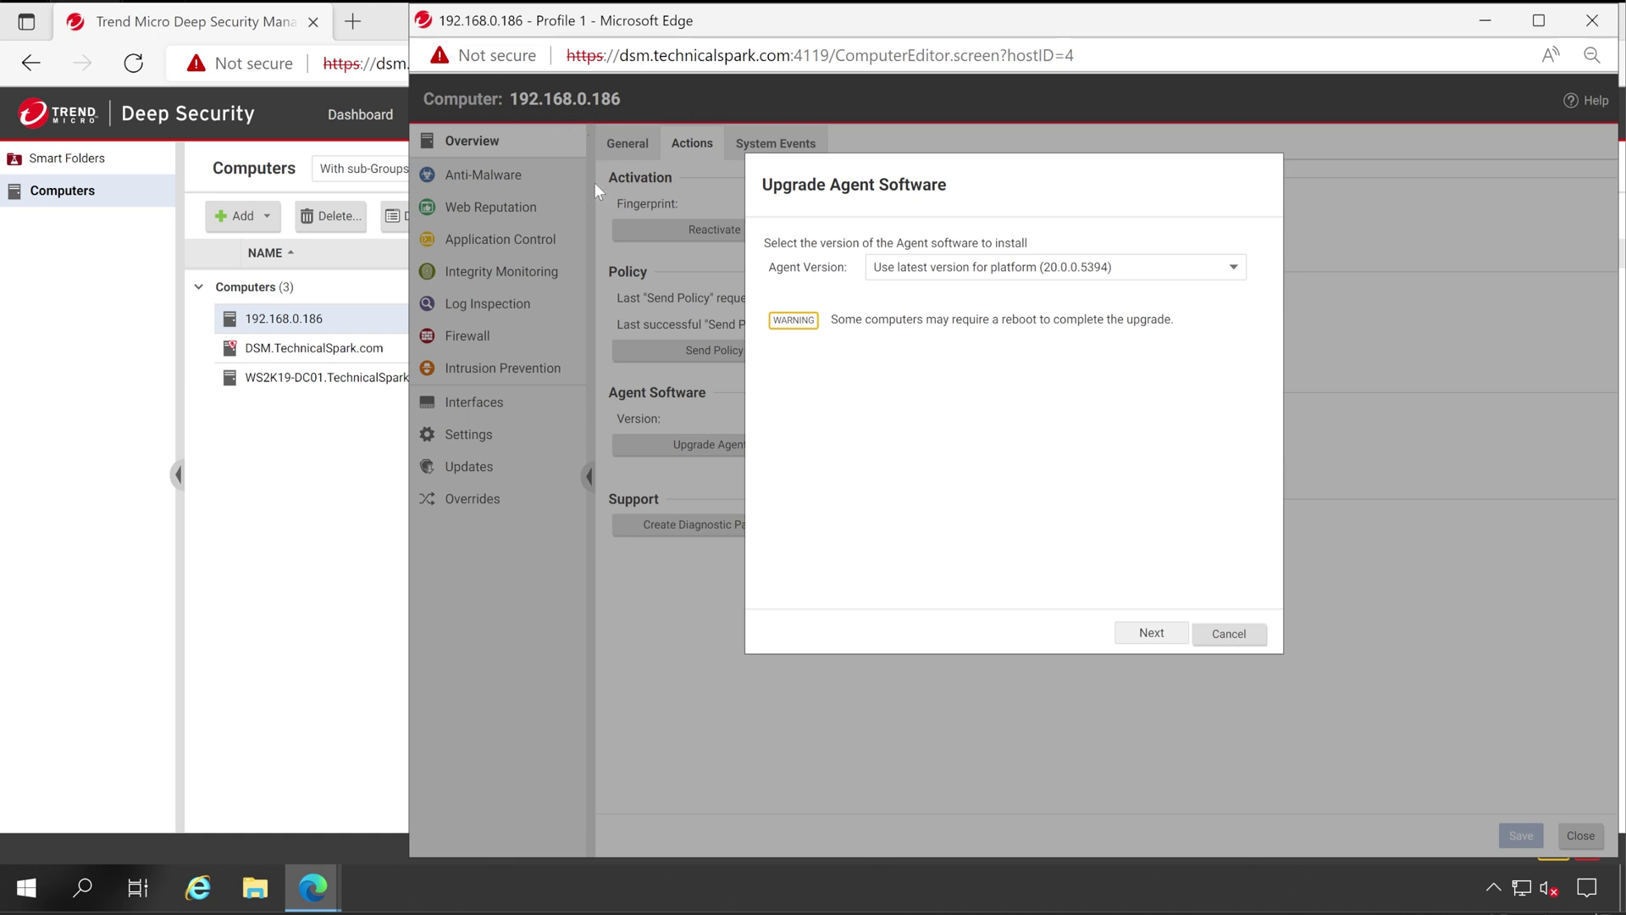
left_click(1003, 276)
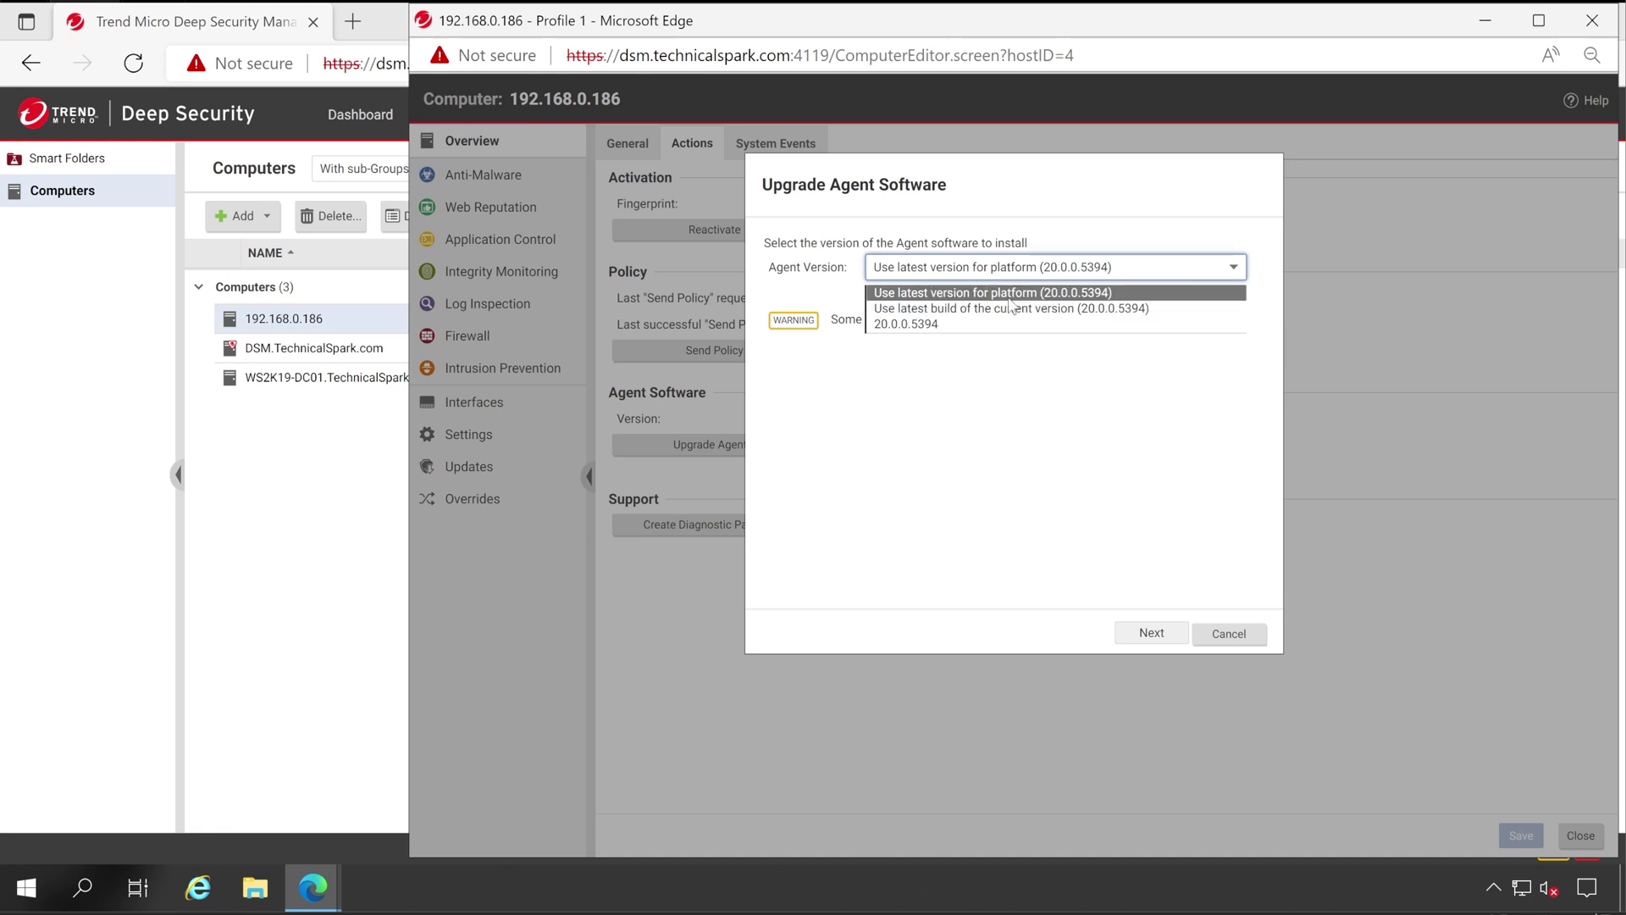
left_click(983, 293)
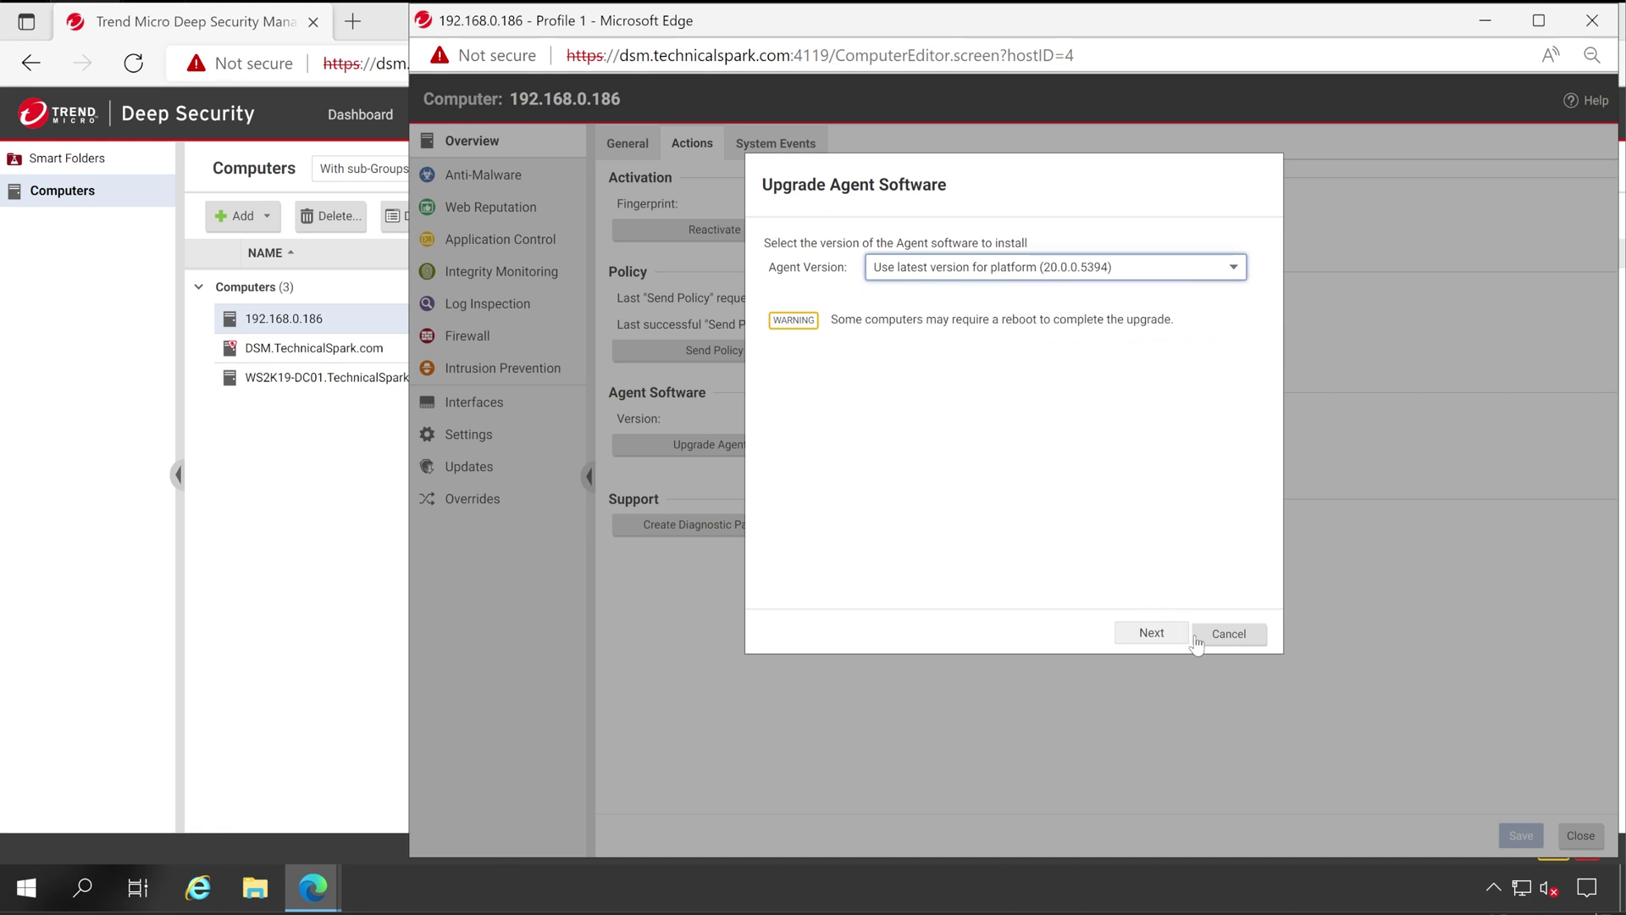
left_click(1165, 642)
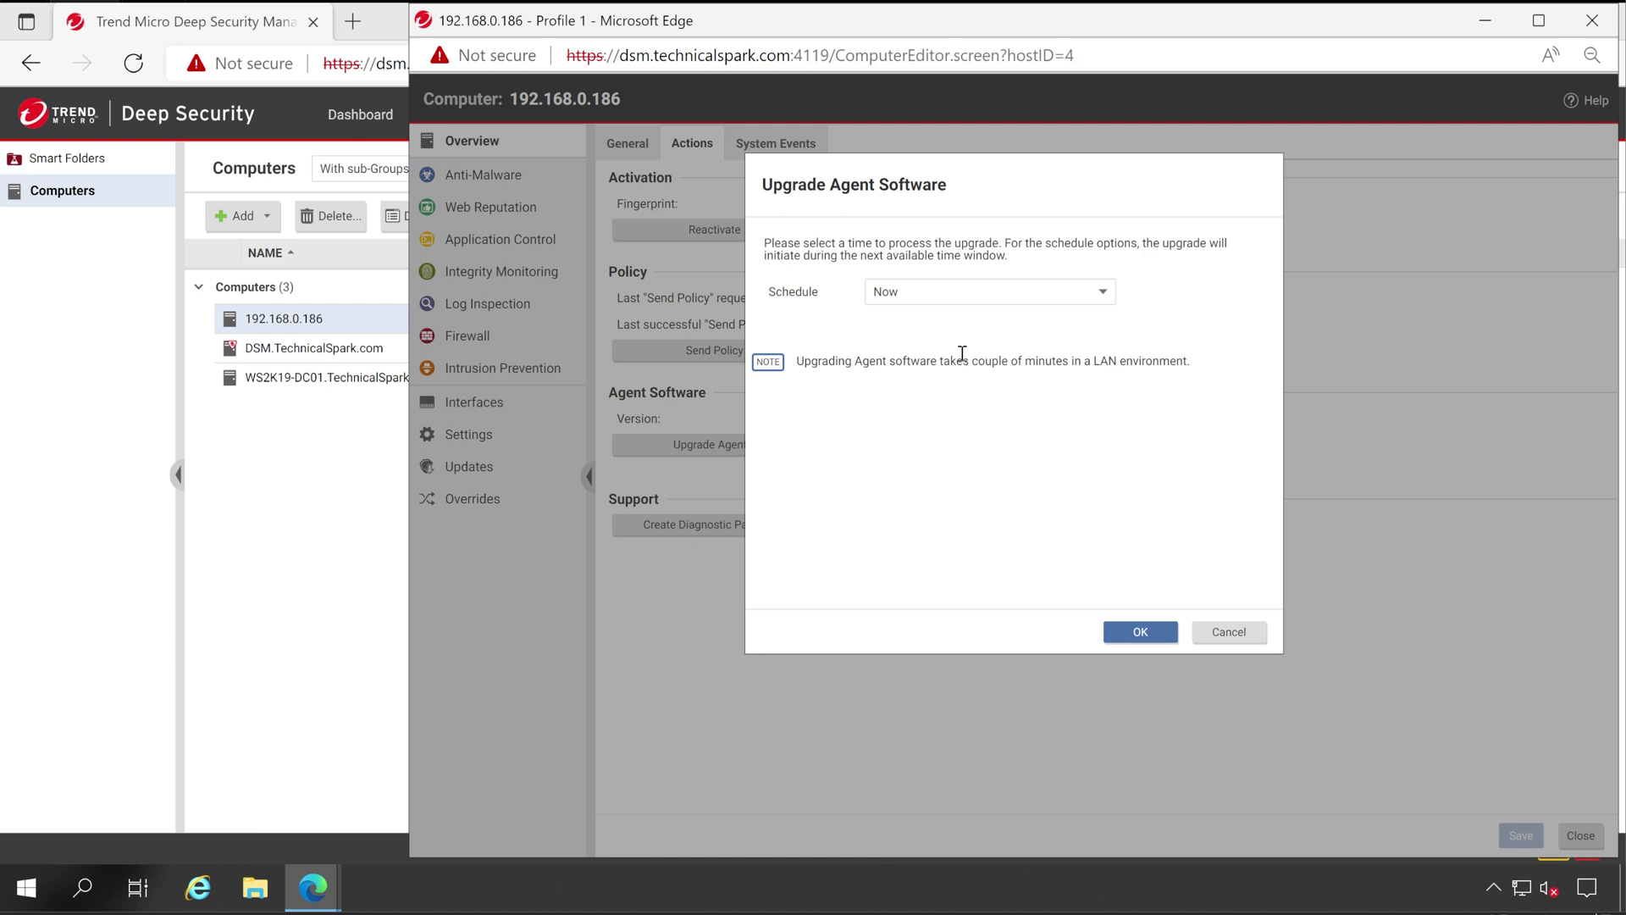
left_click(970, 293)
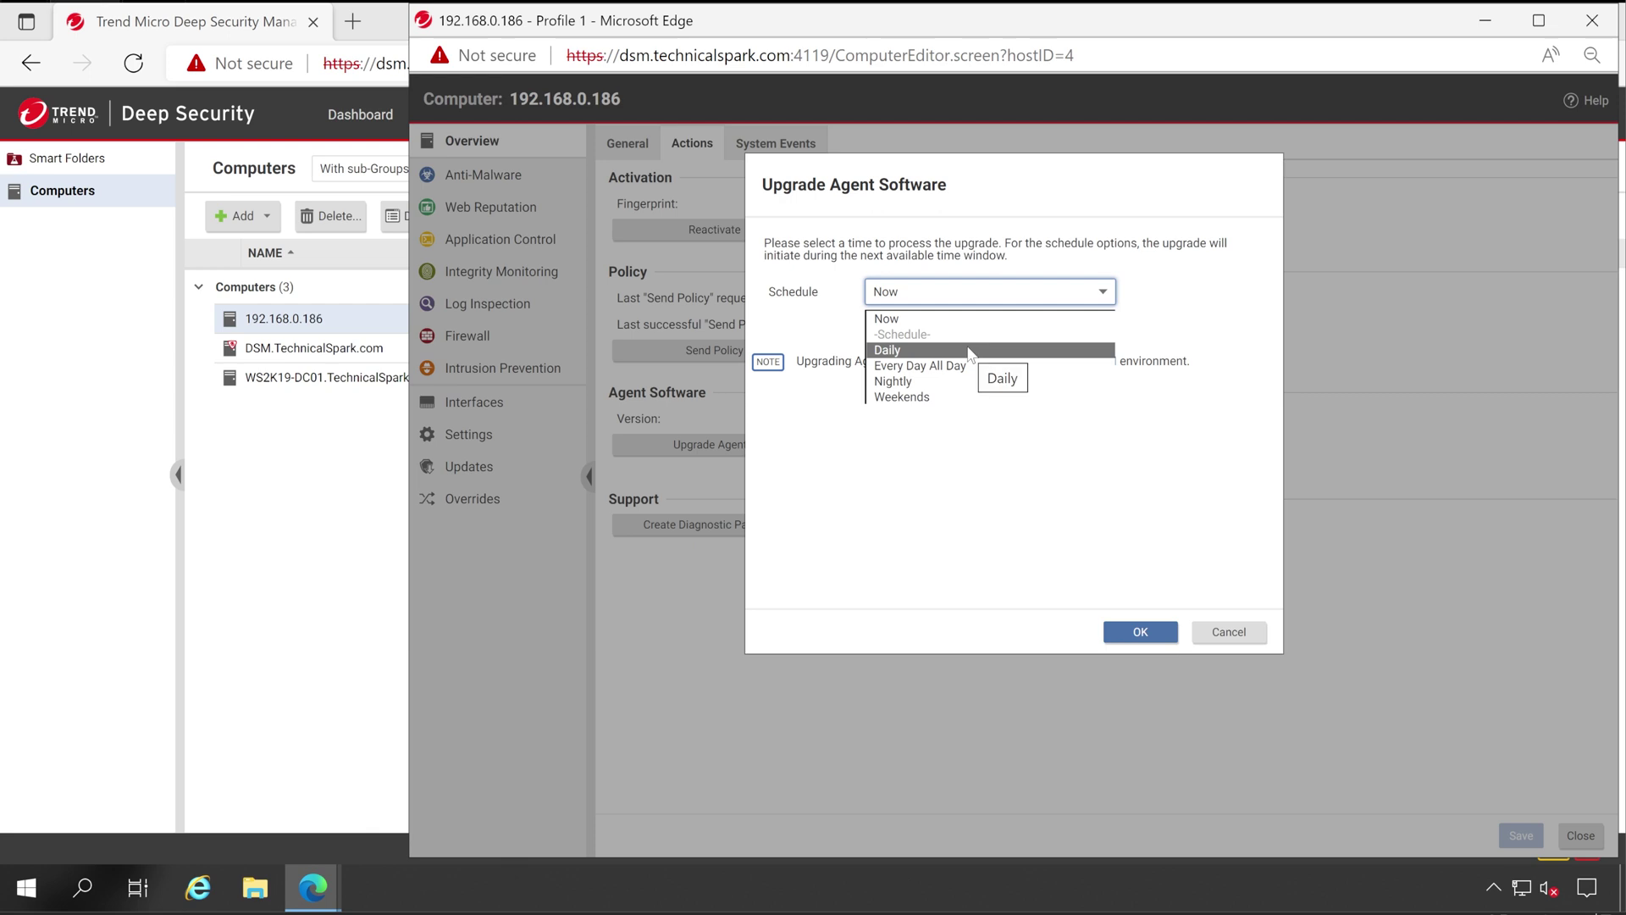
left_click(937, 497)
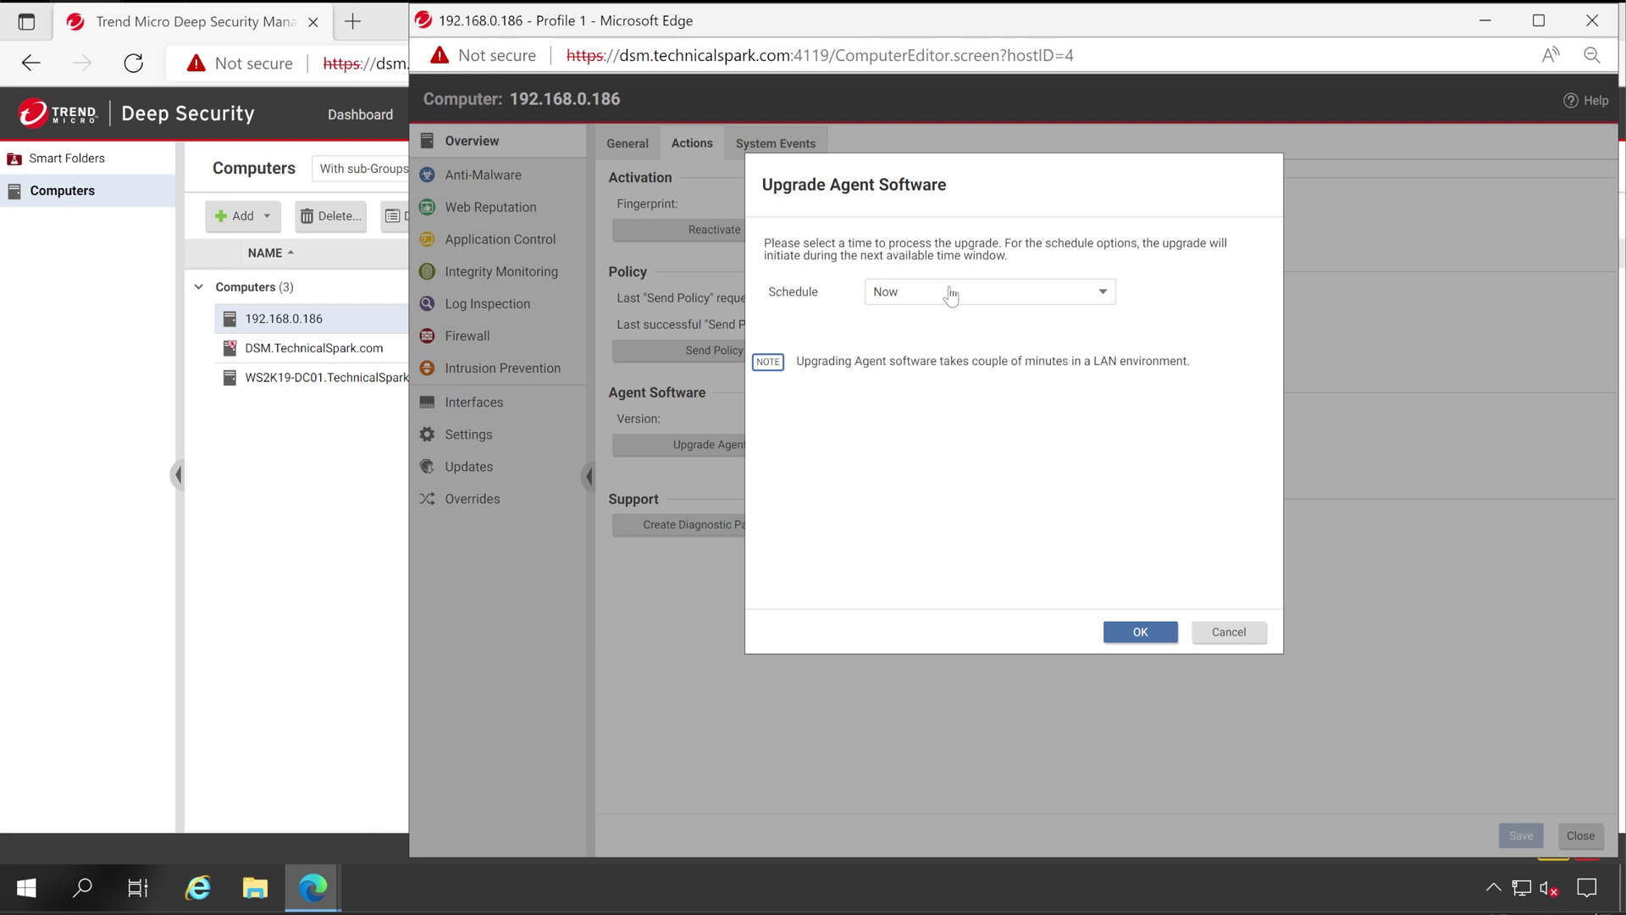
left_click(1140, 634)
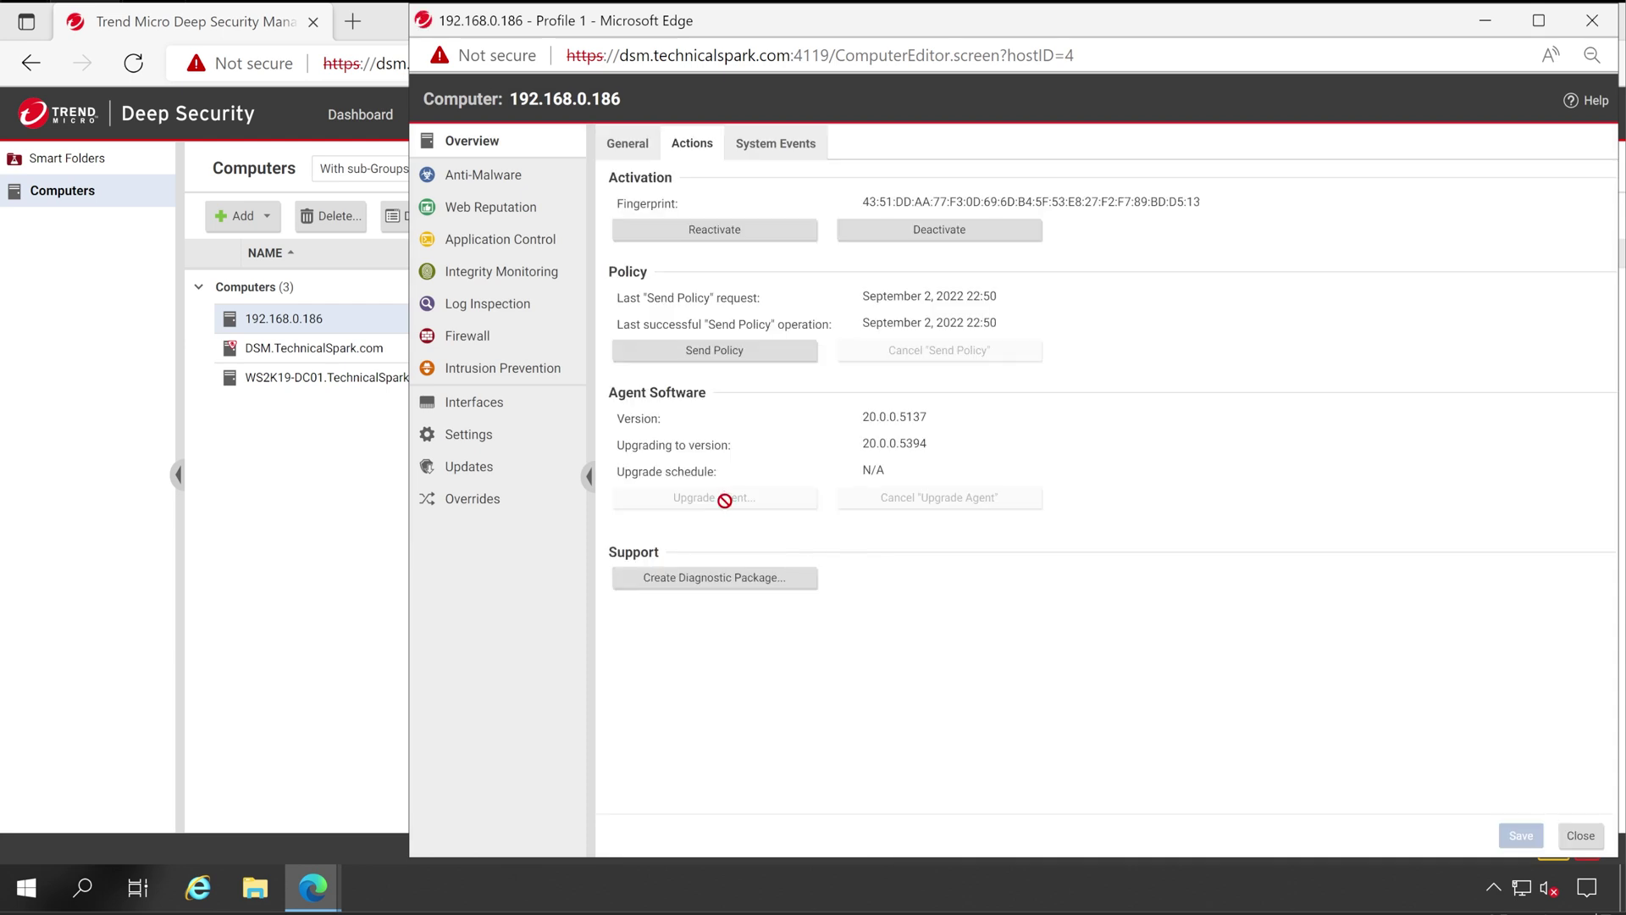
Verify the agent reads 20.0.0.5394 and check the General tab status before closing the details
left_click_drag(877, 417, 942, 445)
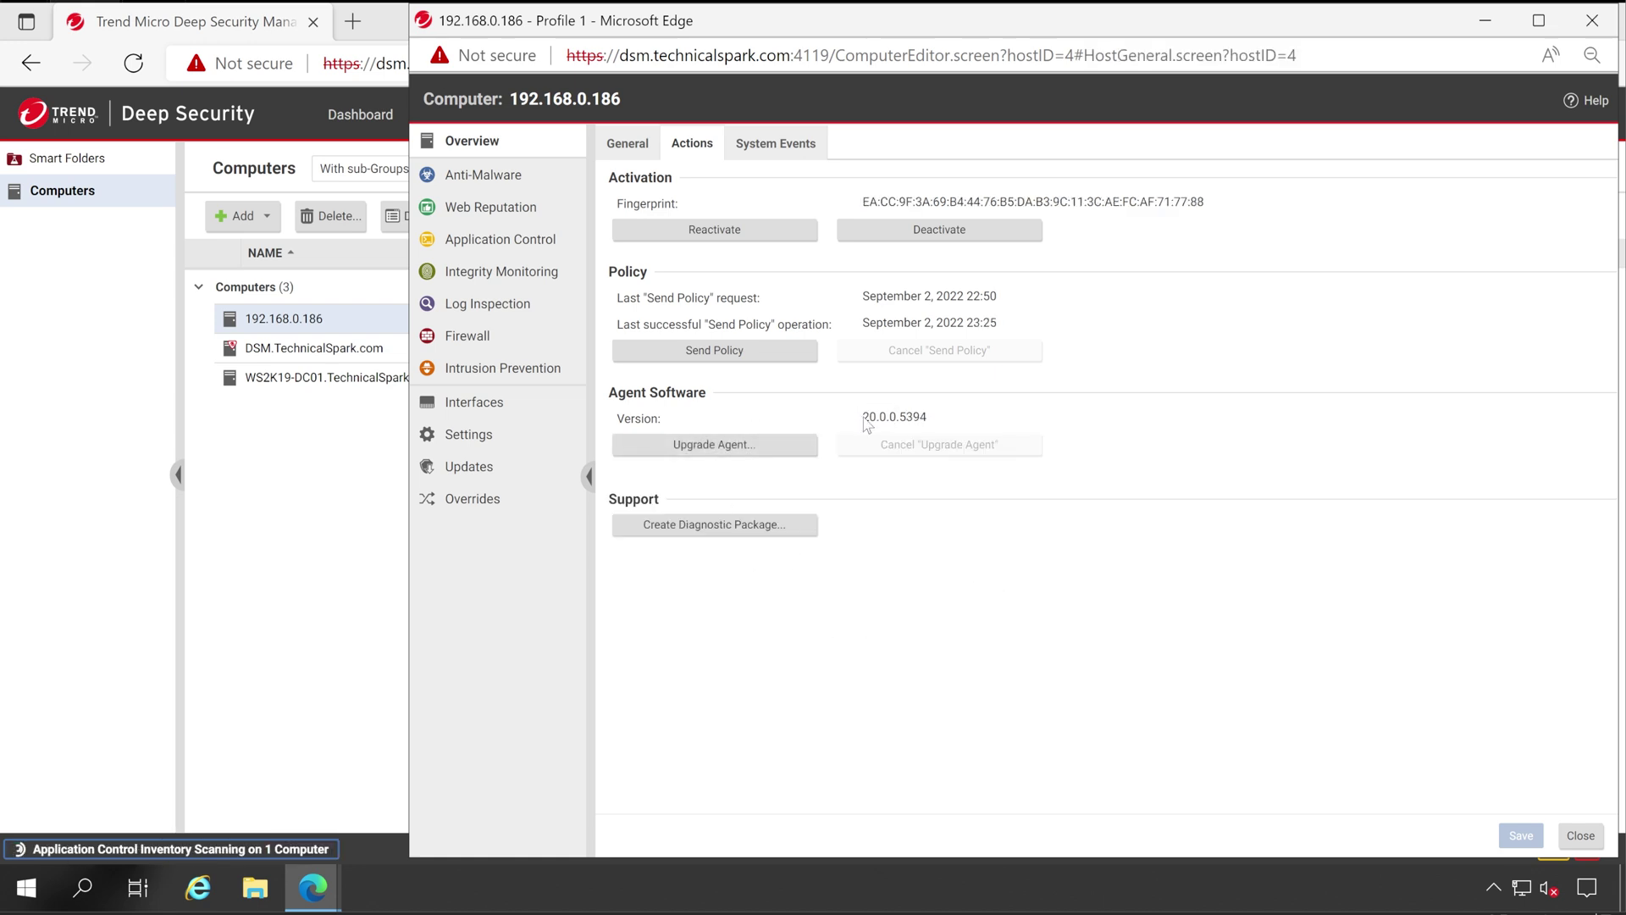
left_click_drag(861, 416, 938, 419)
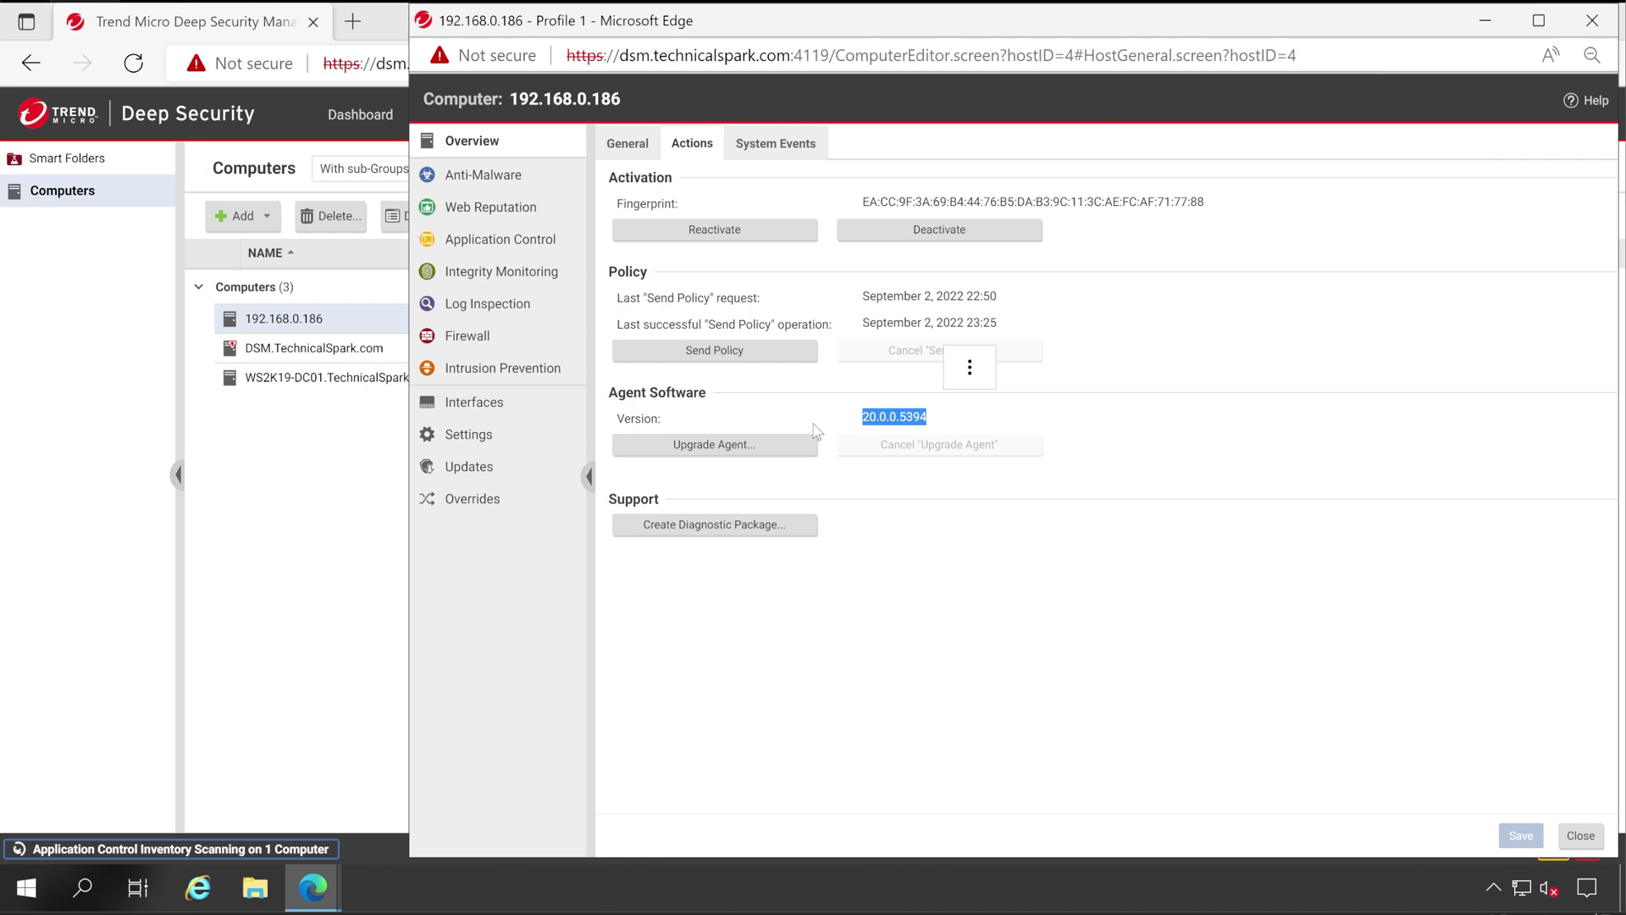
left_click(631, 146)
left_click_drag(844, 514, 1133, 518)
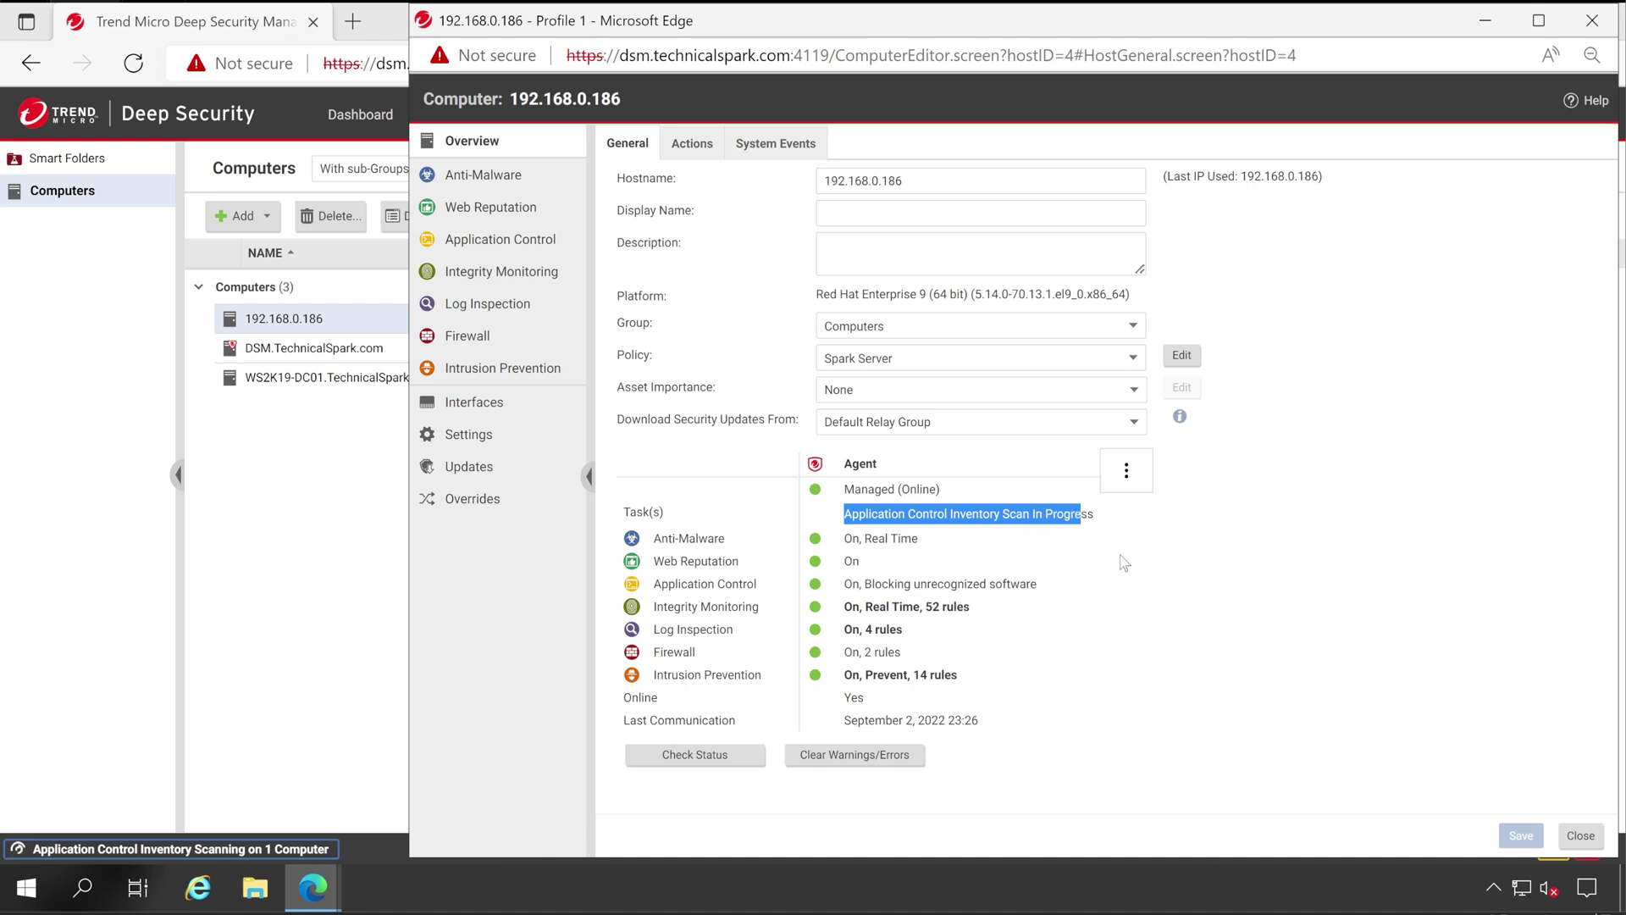
left_click(950, 461)
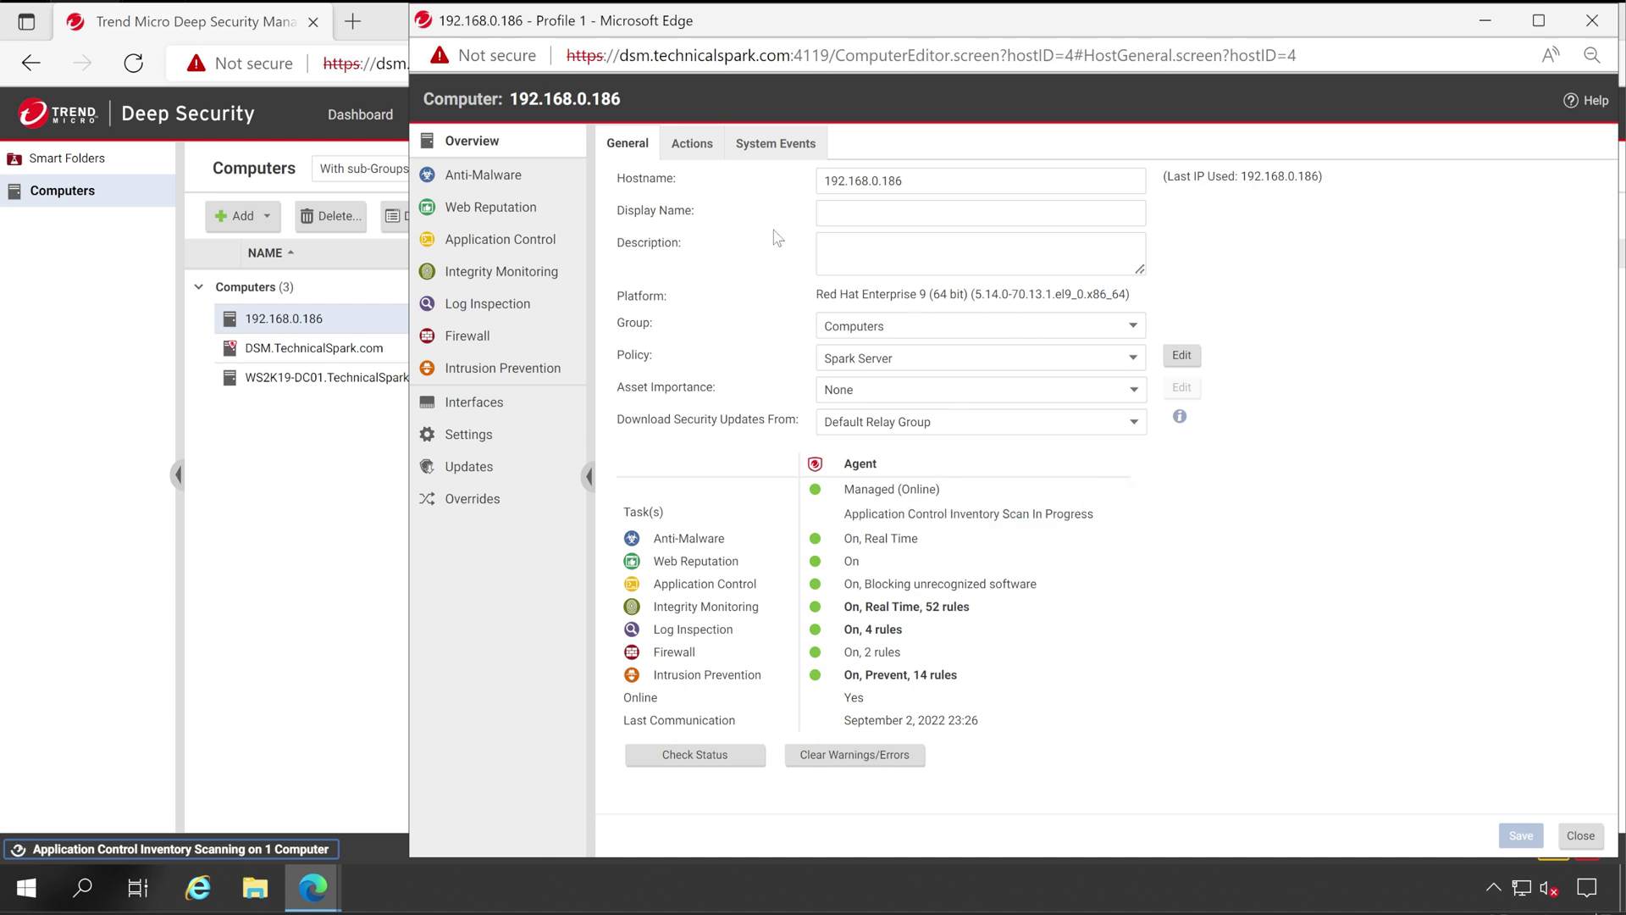
left_click(695, 146)
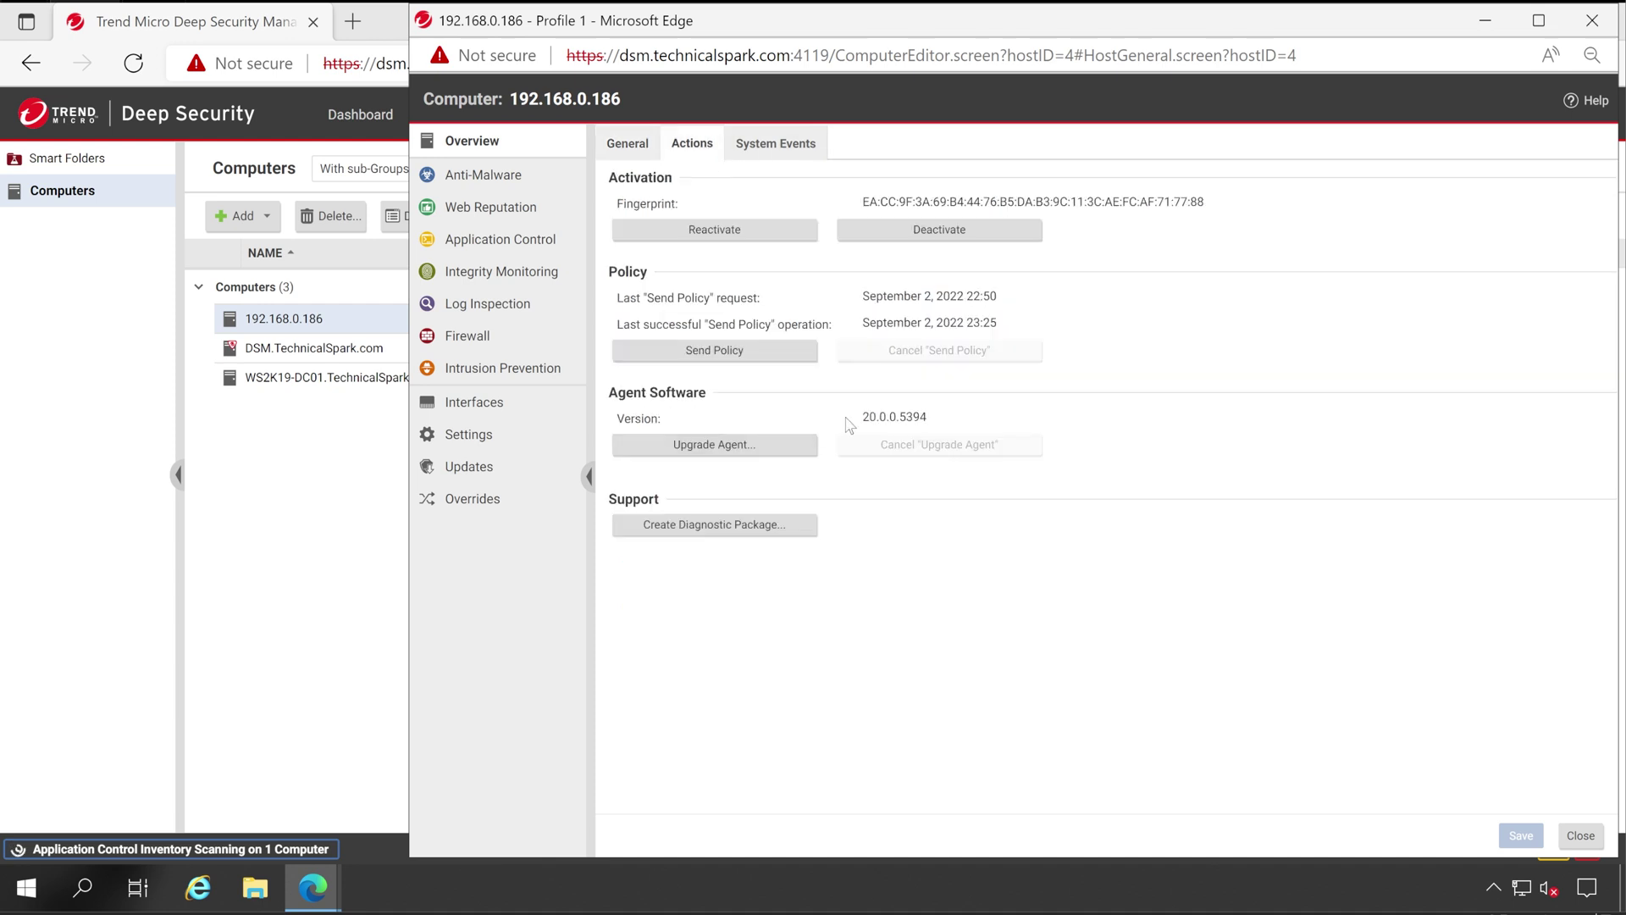
left_click_drag(859, 418, 987, 428)
left_click(628, 144)
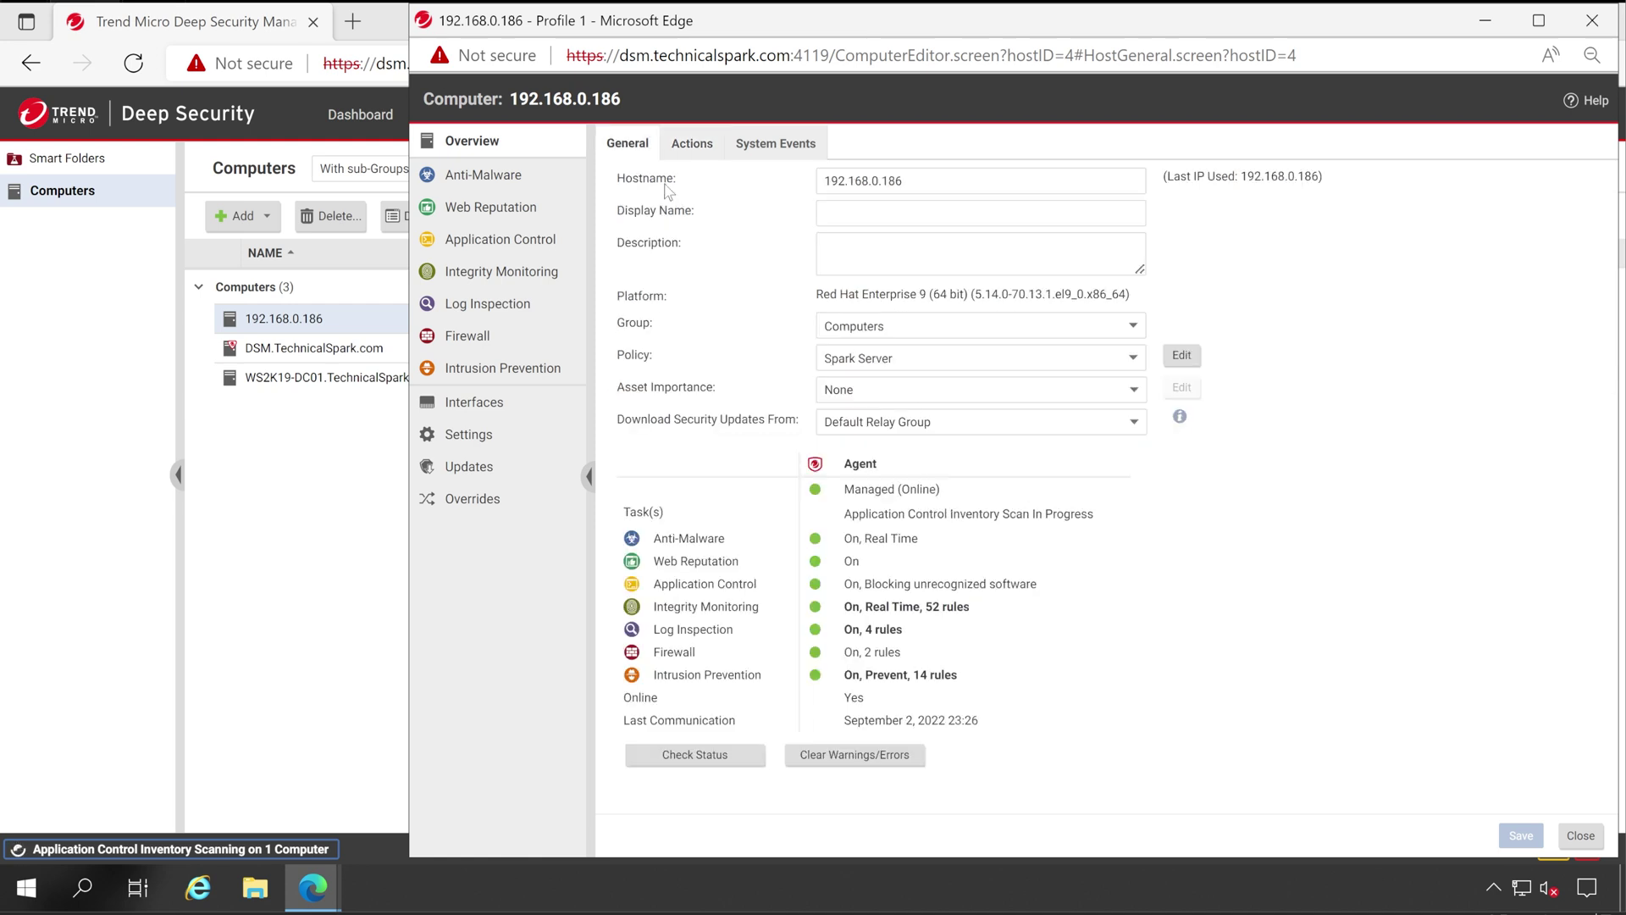
left_click(1580, 835)
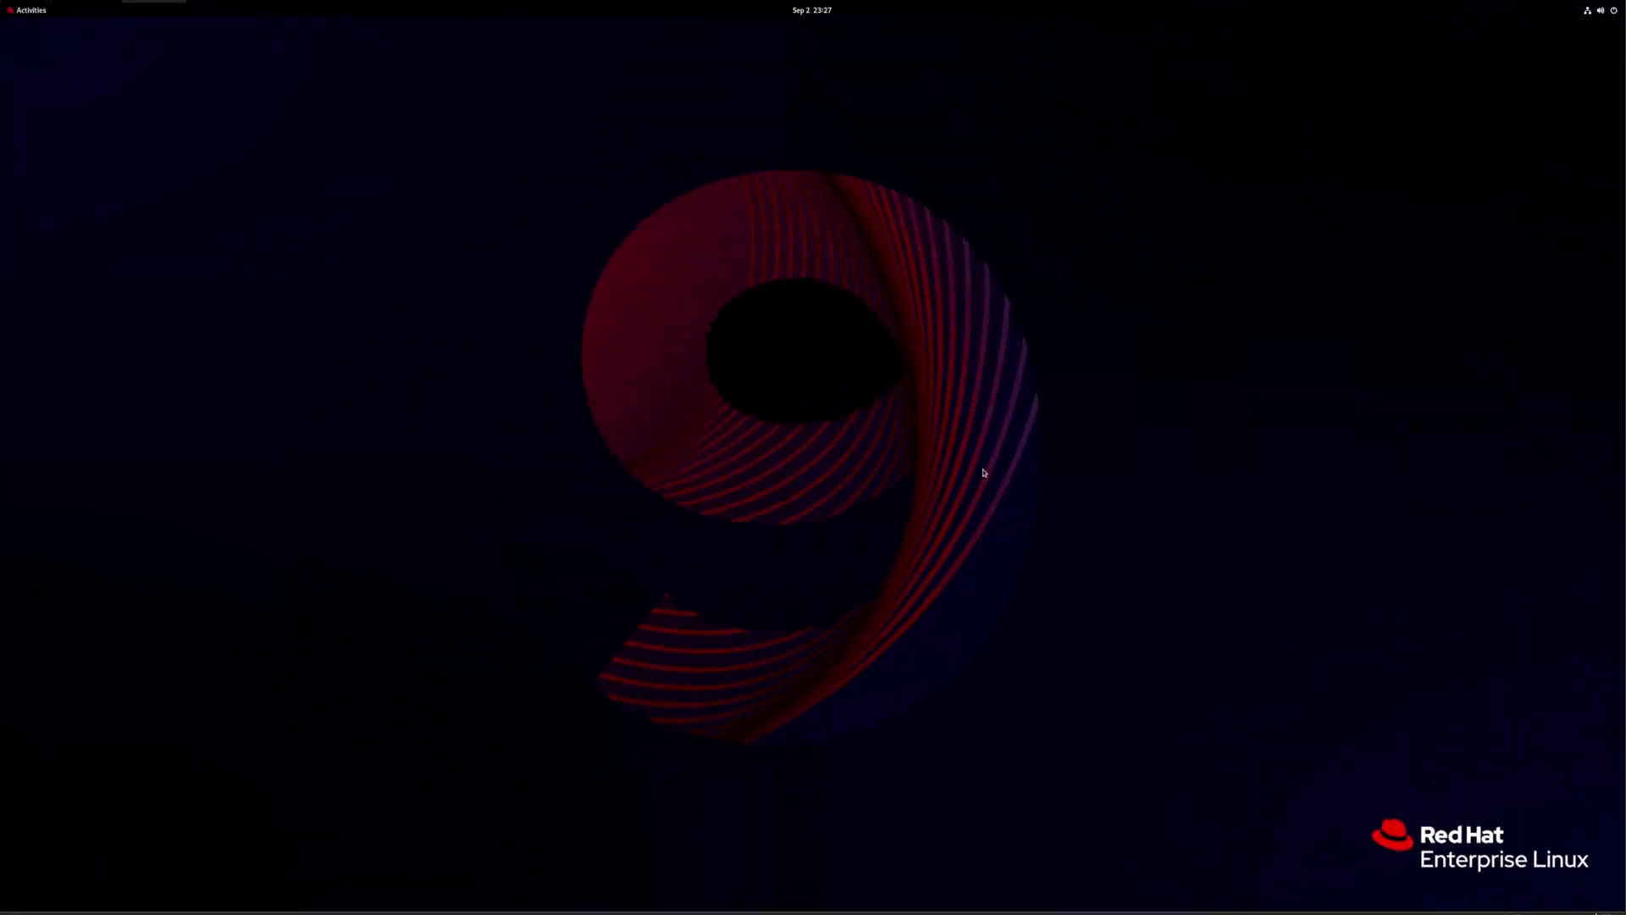
Open a terminal, switch to root with su, and run 'yum info ds_agent'
key("super")
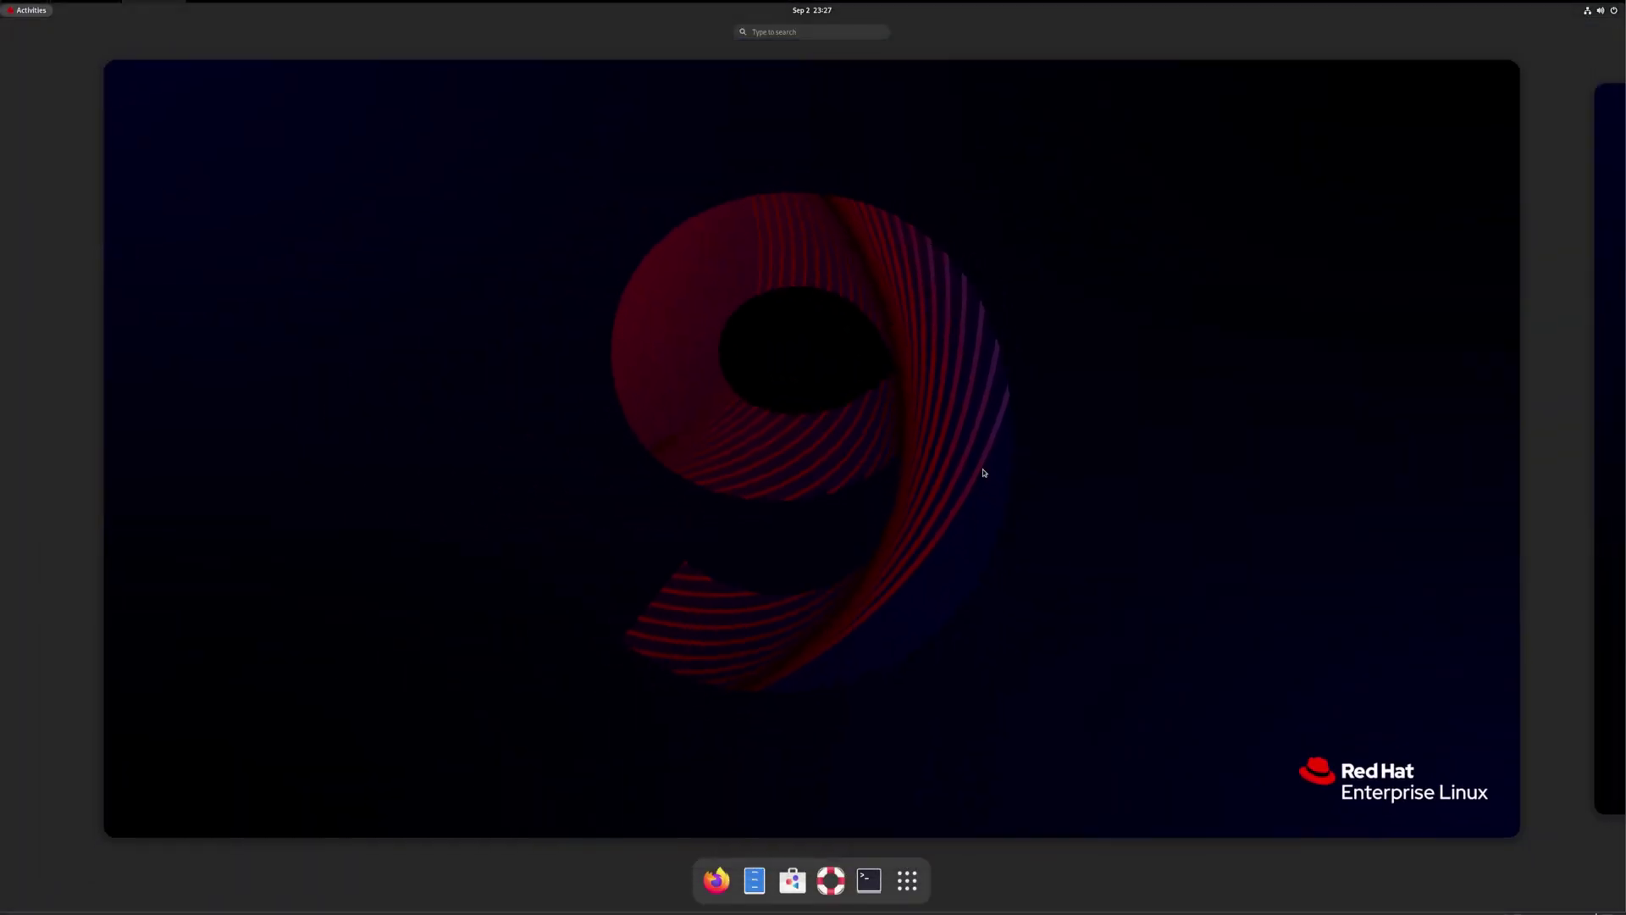
left_click(868, 881)
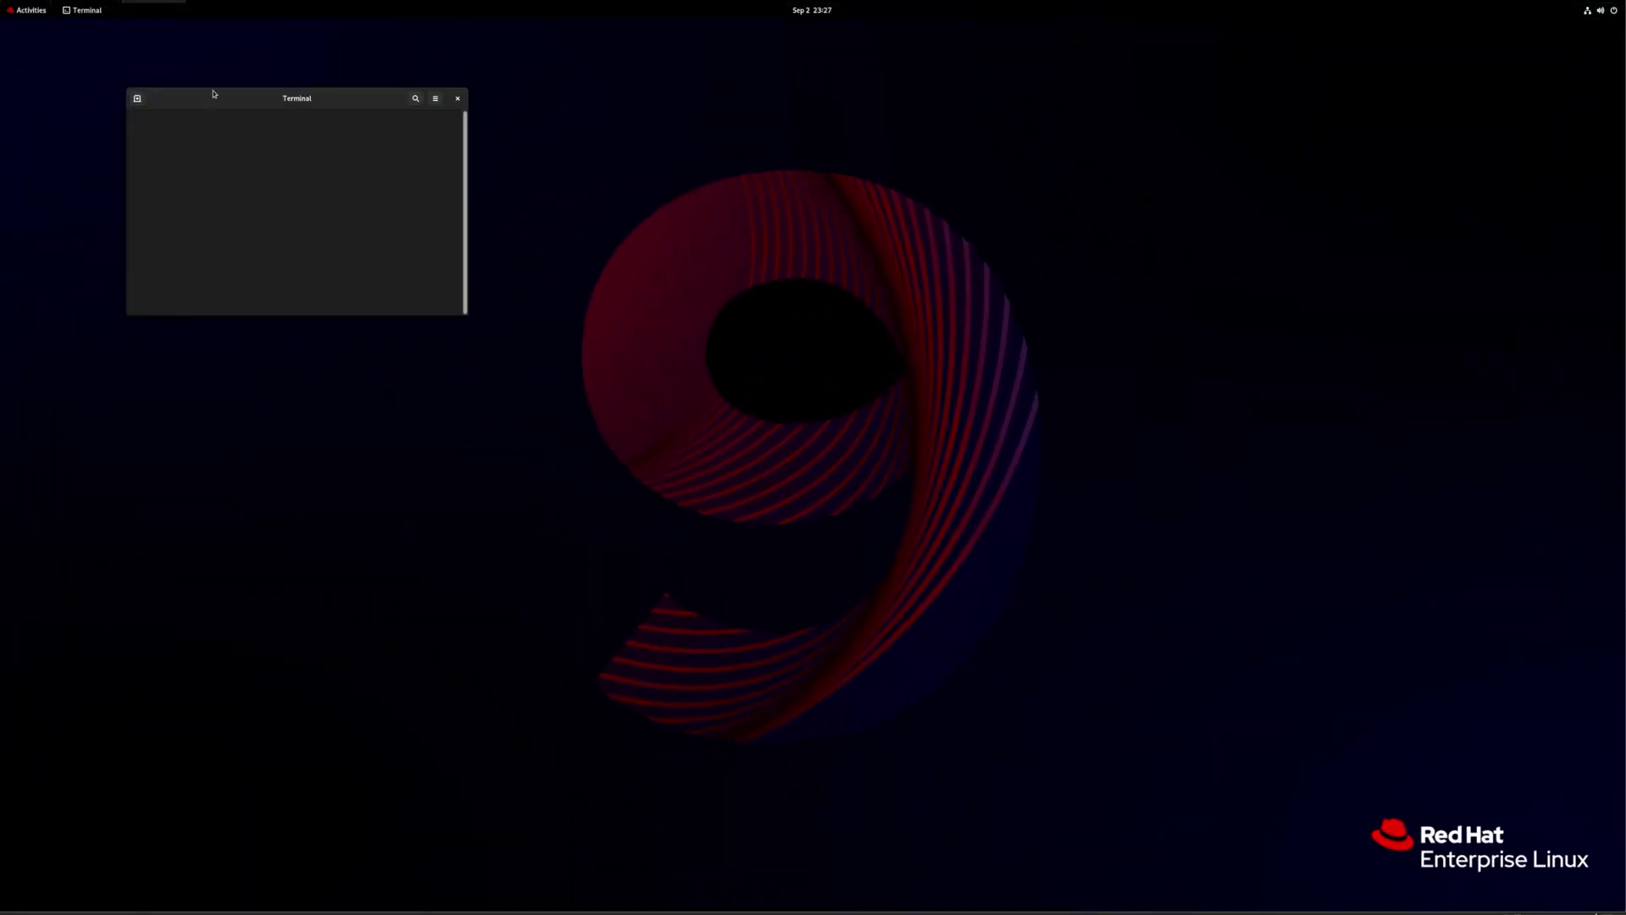
type("su")
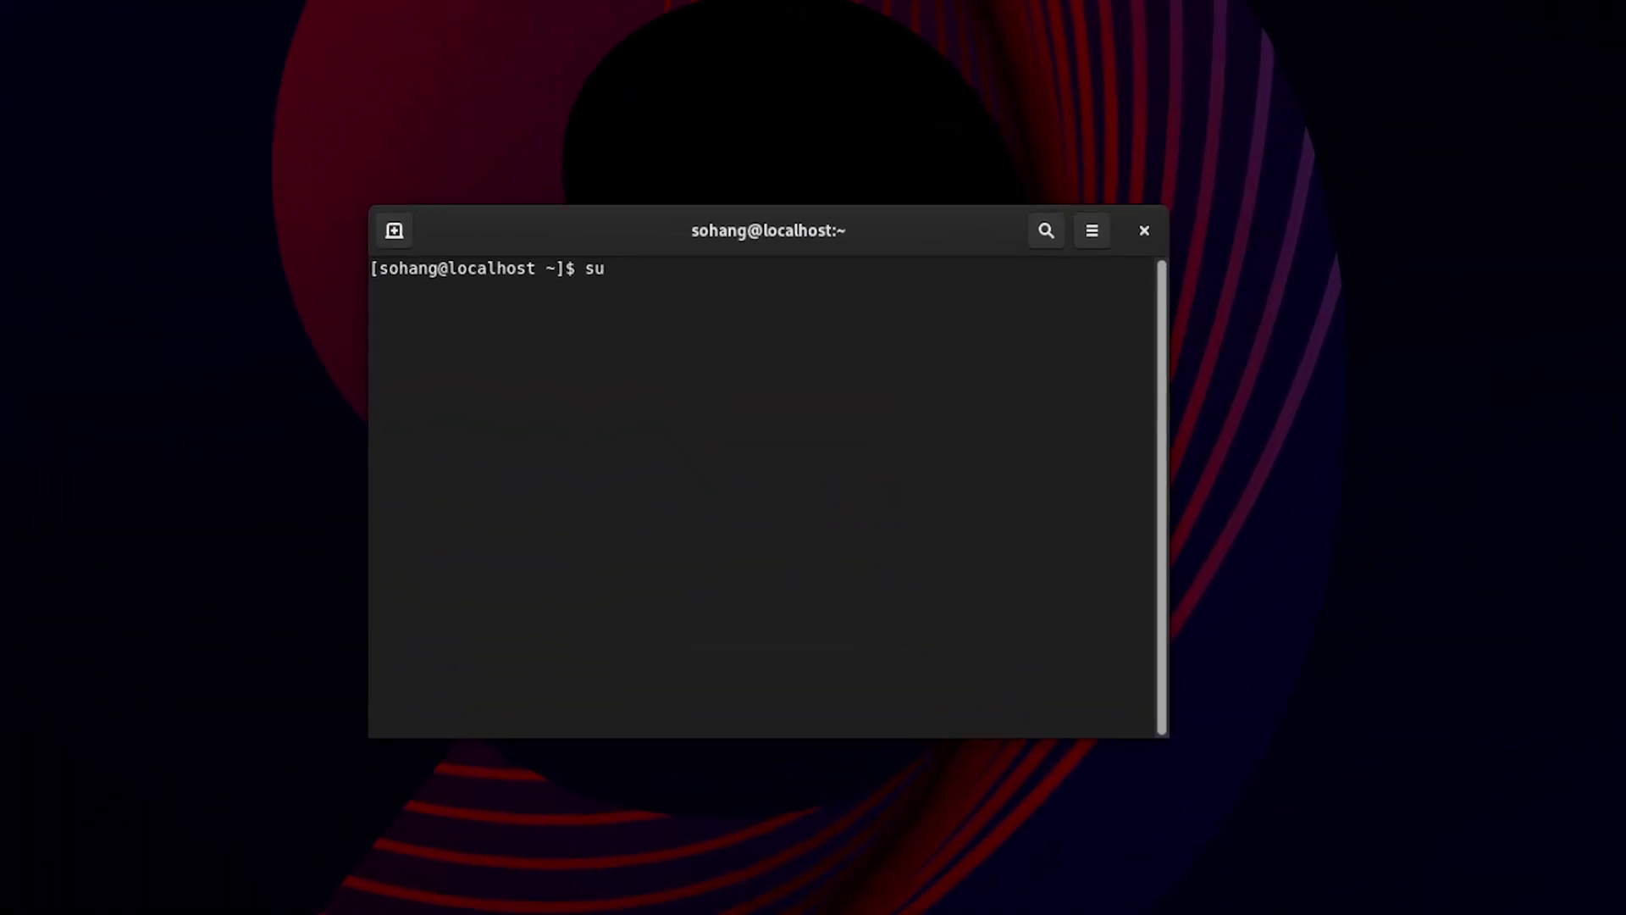
key("Return")
key("Return")
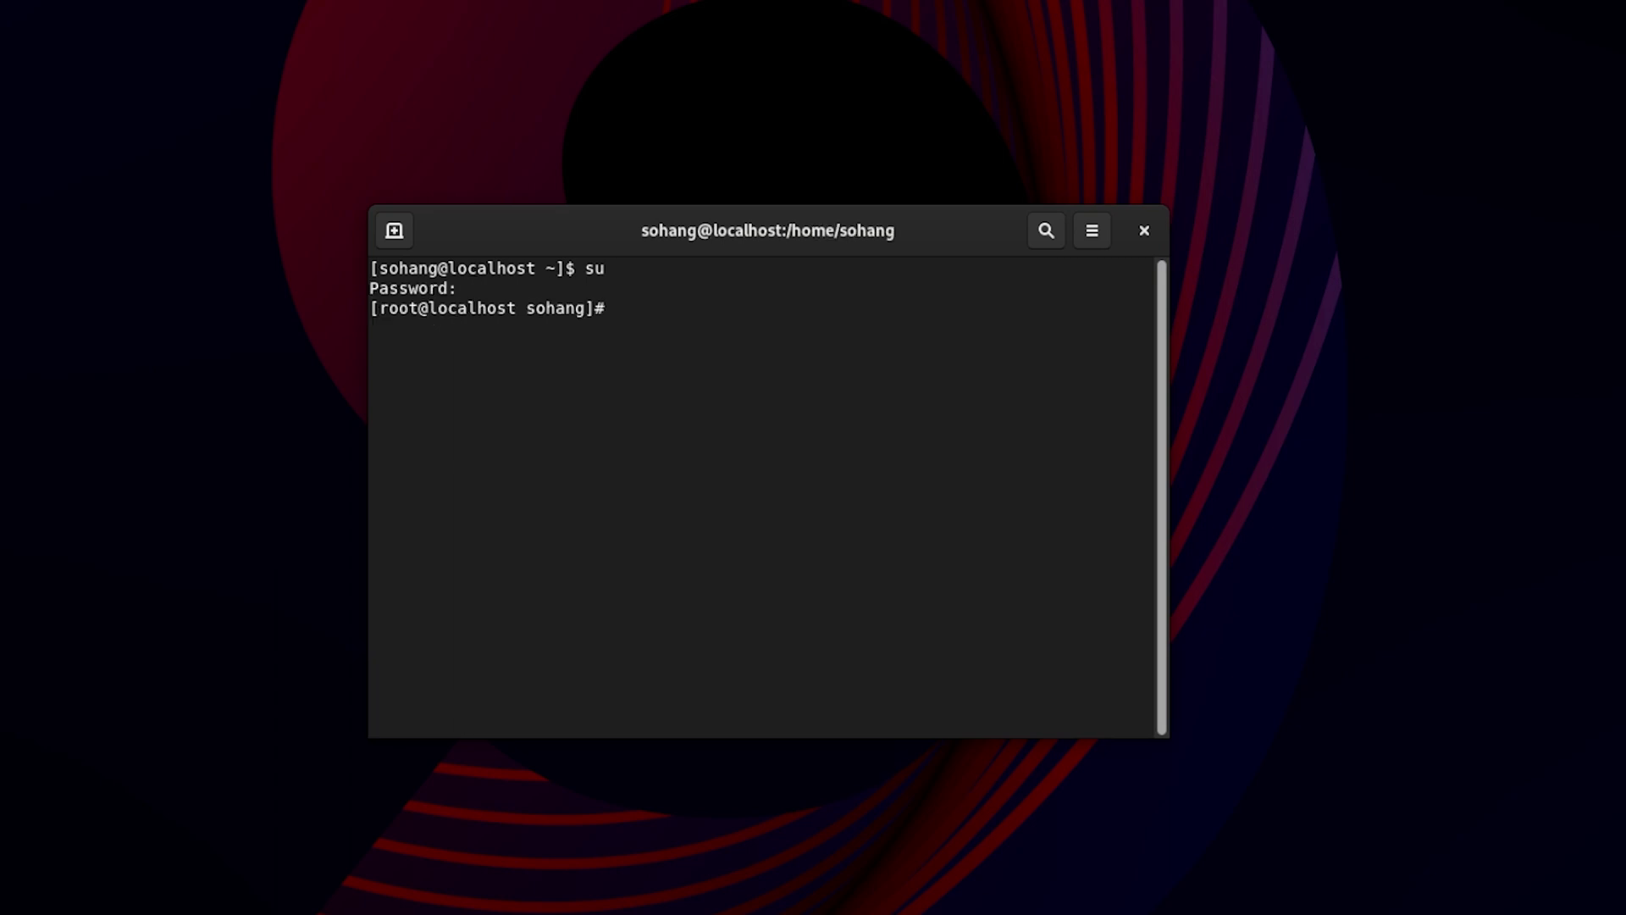
type("yum info ds_ag")
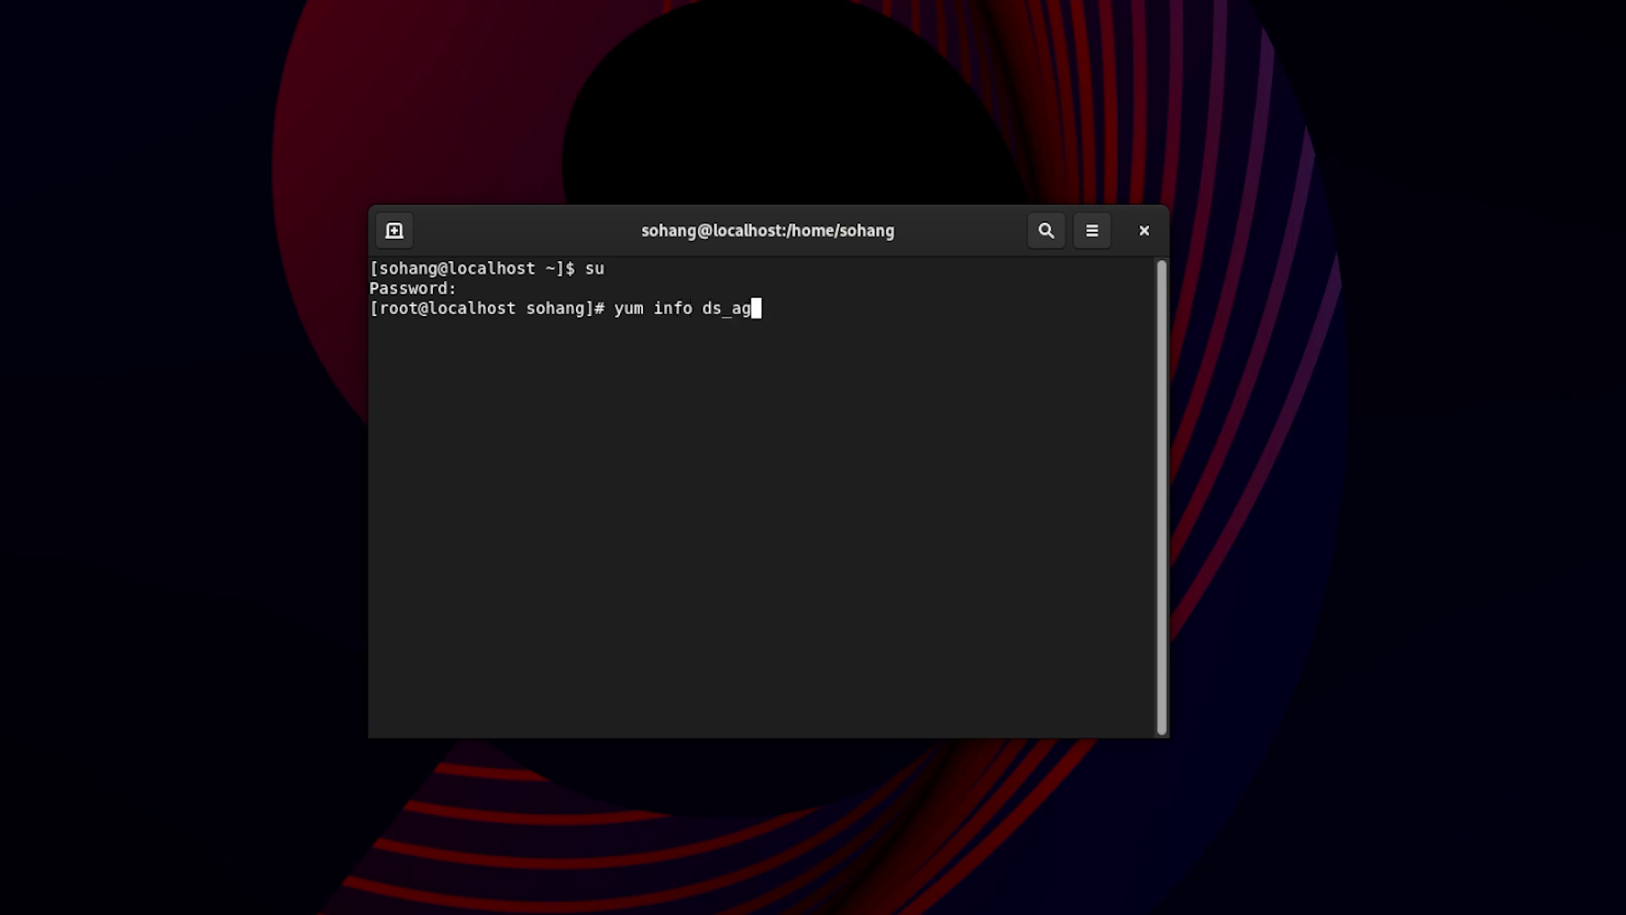
type("ent")
key("Return")
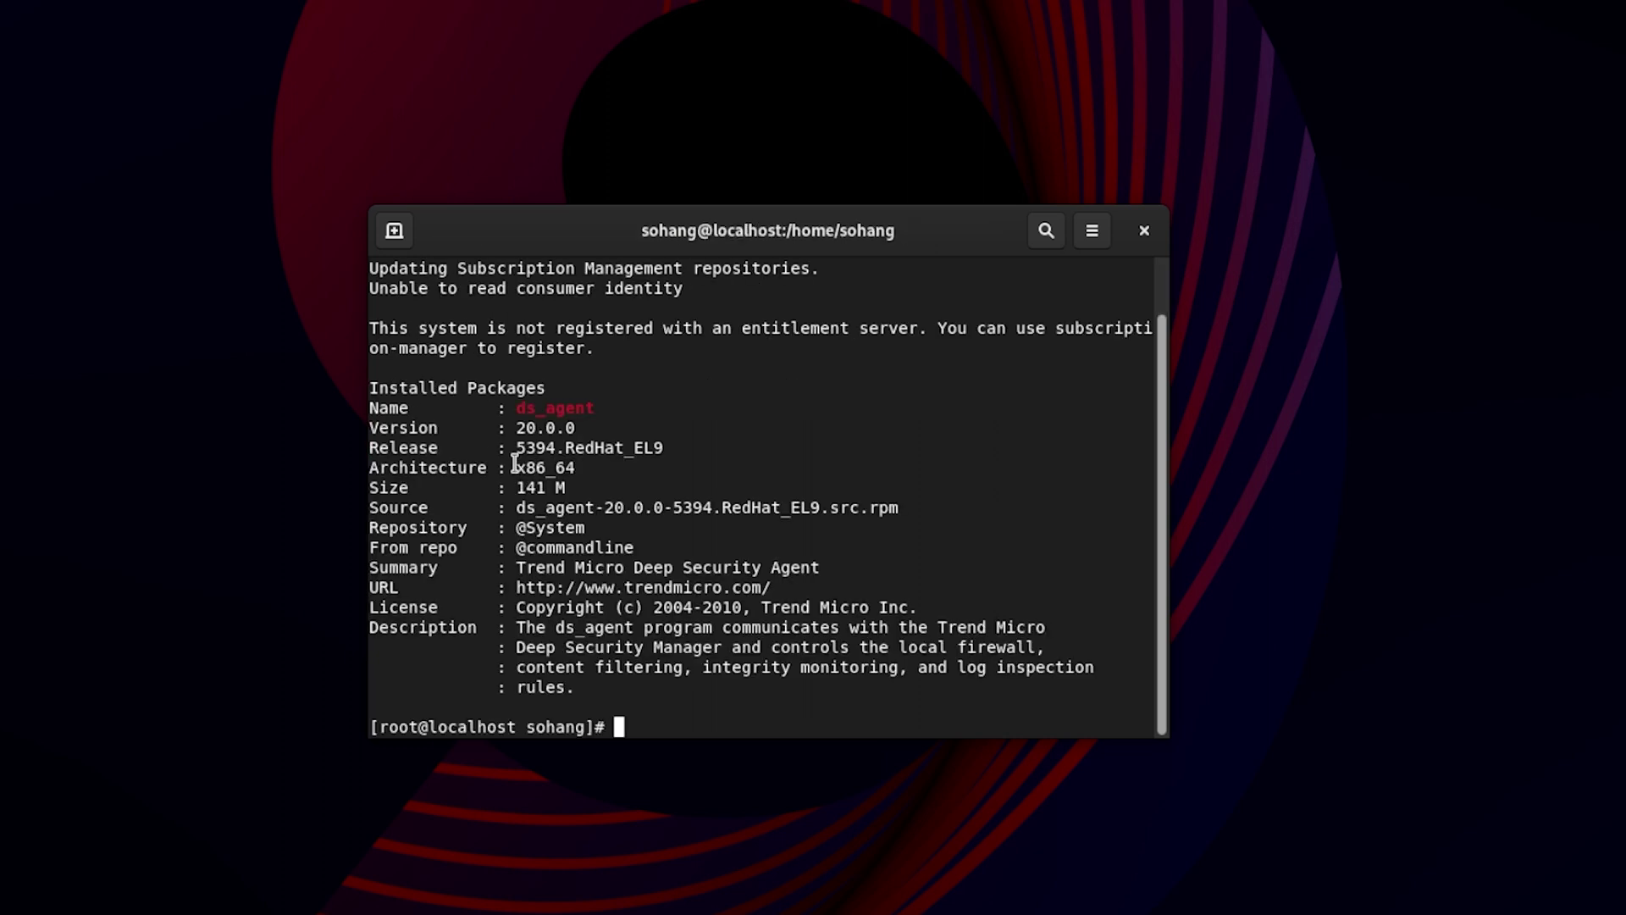
Highlight the yum output to confirm ds_agent source is ds_agent-20.0.0-5394.RedHat_EL9.src.rpm
left_click_drag(524, 427, 641, 550)
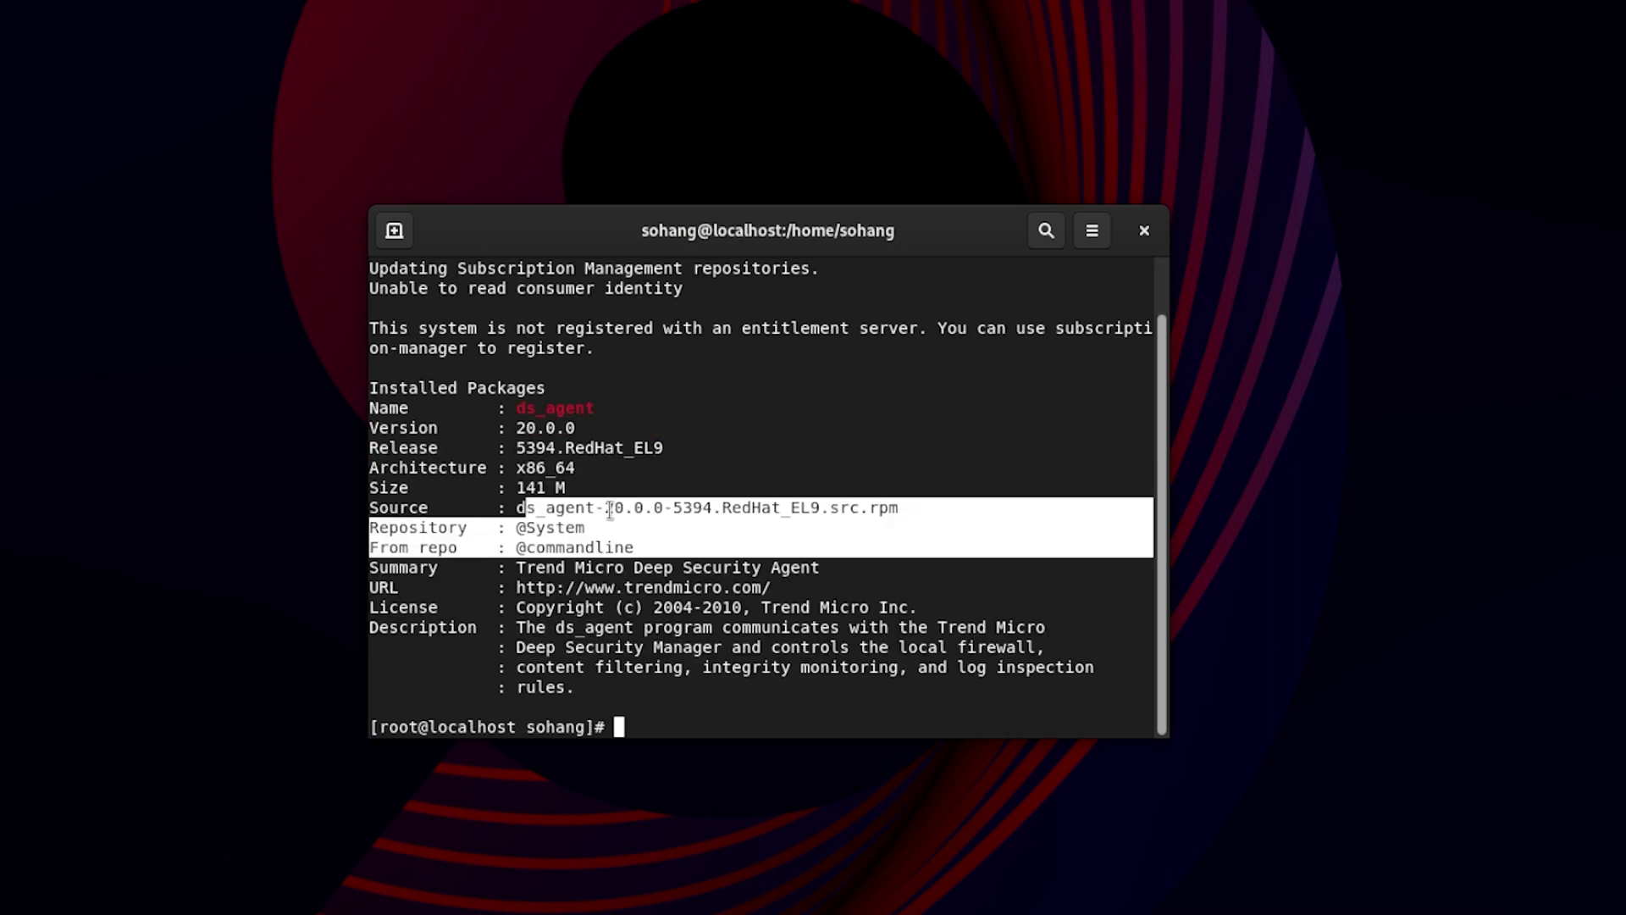
left_click(609, 509)
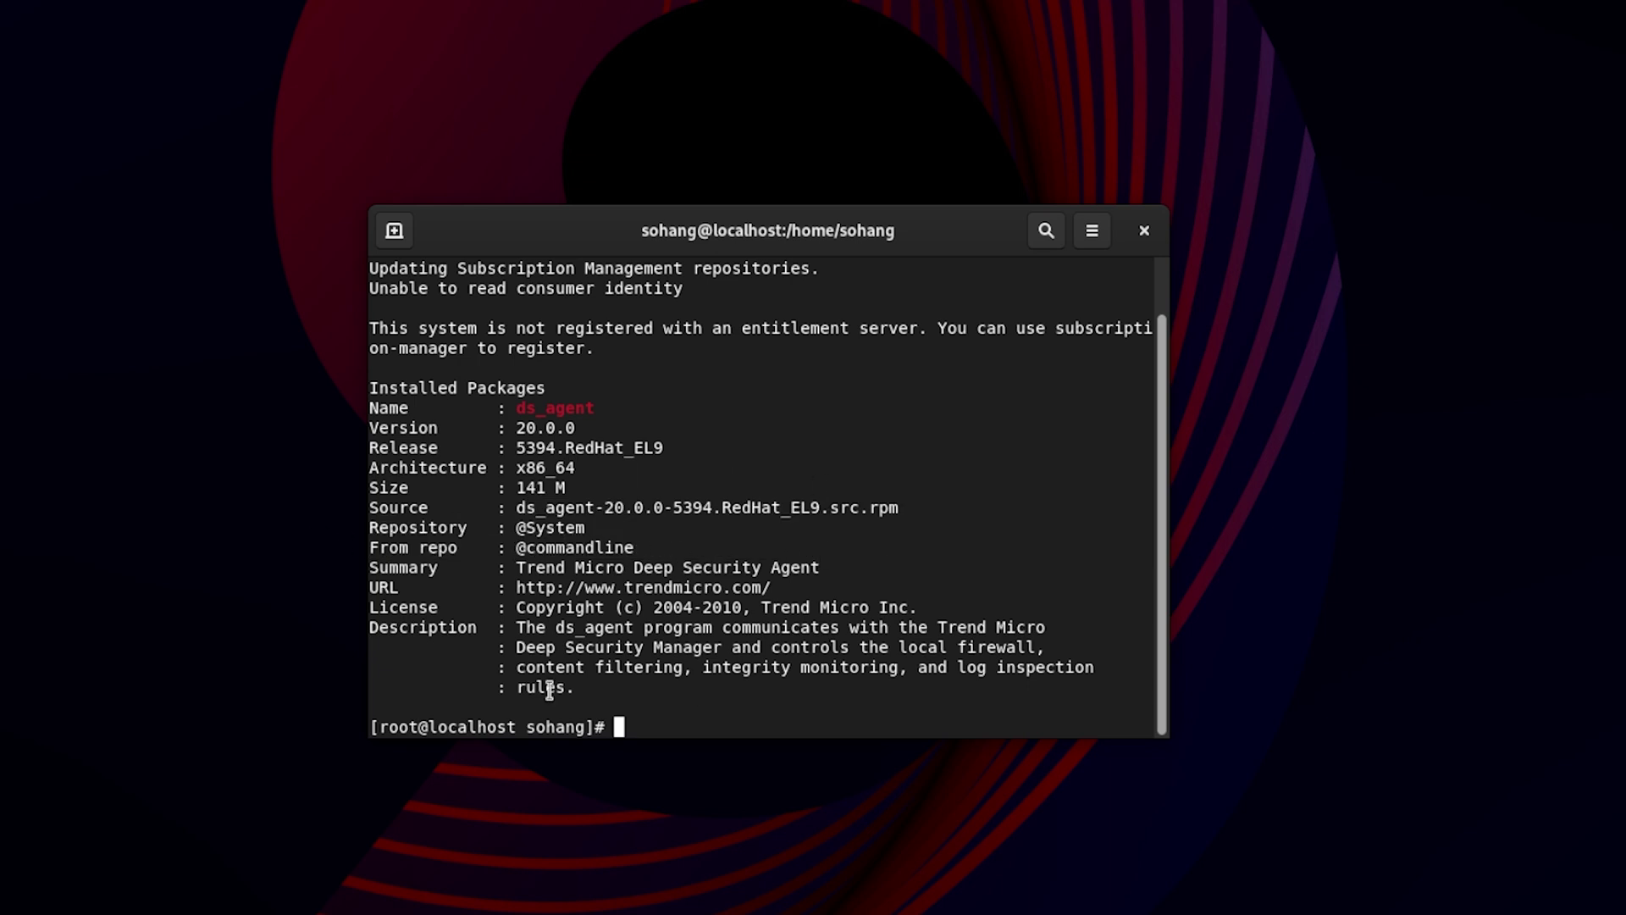